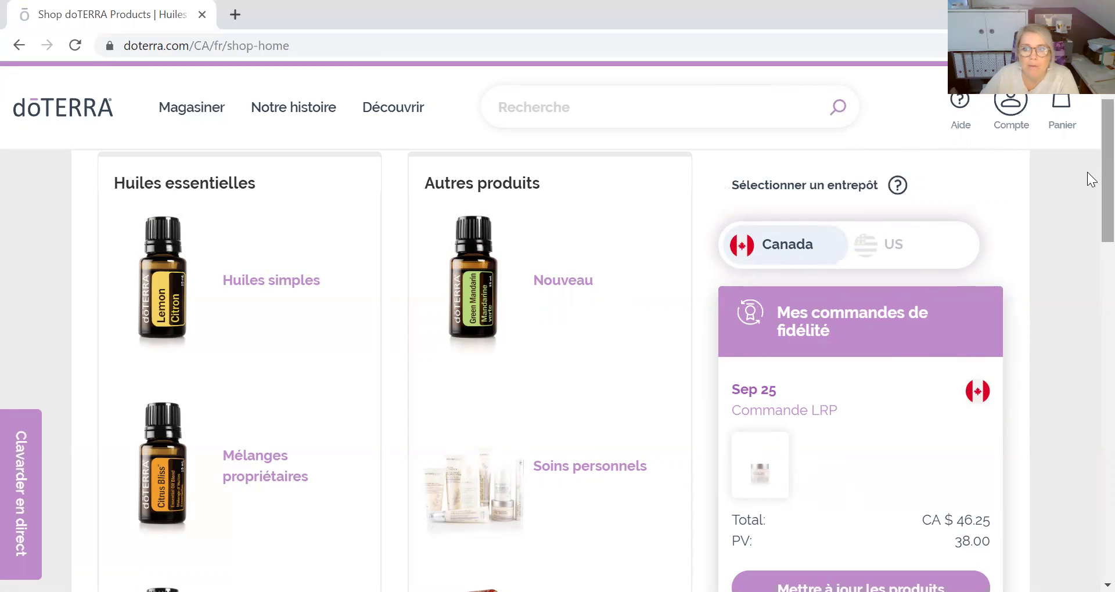
Step: Open the Sep 25 loyalty order for updating its products and dismiss the quick guide
scroll(1091, 186, "down", 1)
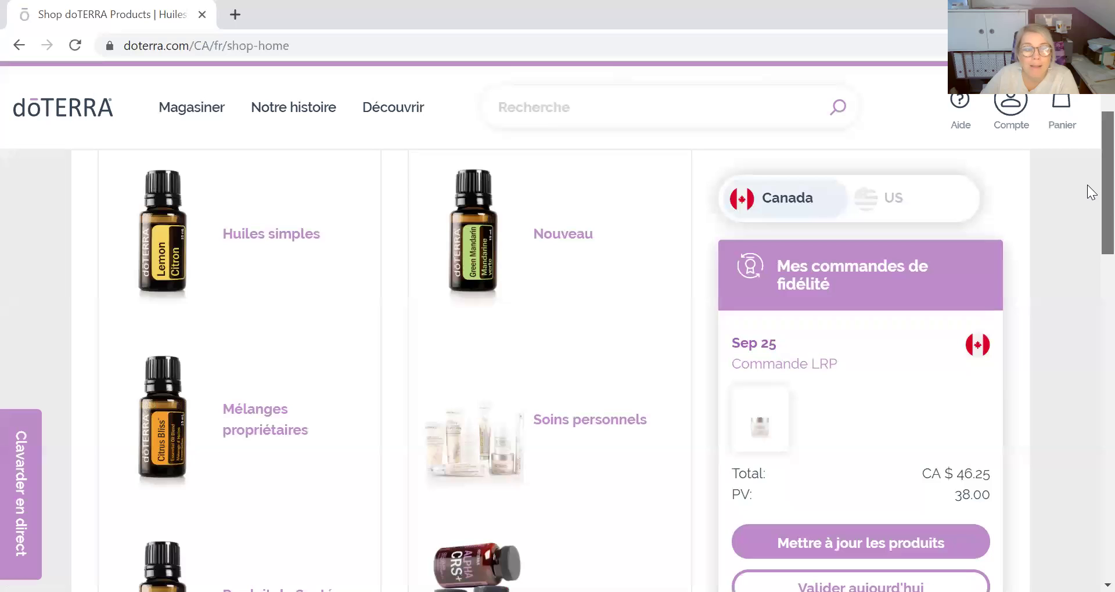
scroll(1089, 227, "down", 3)
scroll(1091, 255, "down", 3)
scroll(1090, 256, "up", 4)
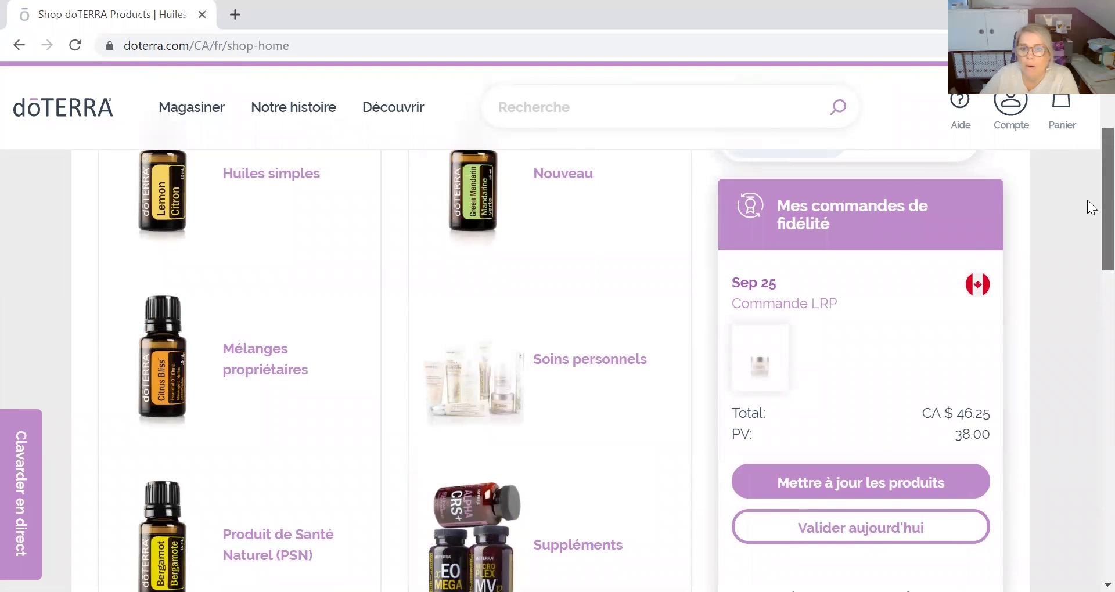
scroll(1089, 211, "down", 1)
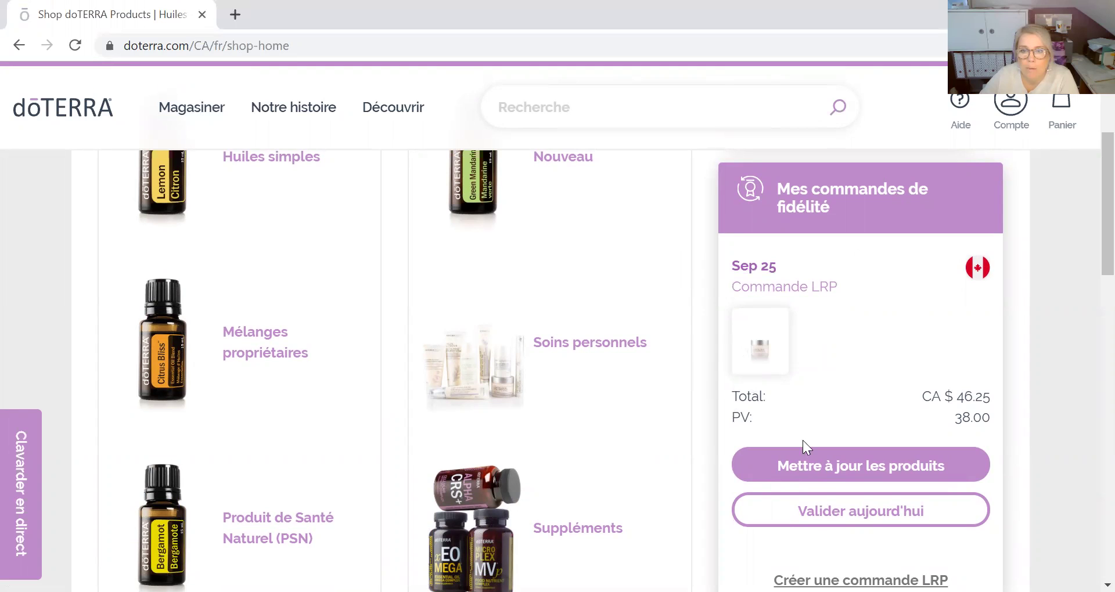
left_click(870, 468)
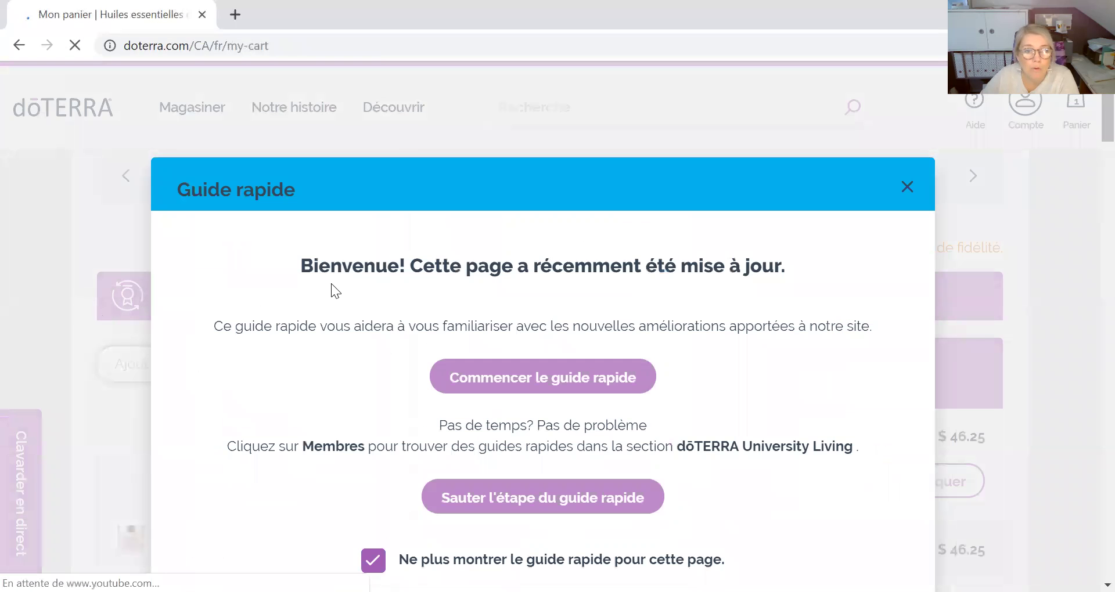
left_click(908, 187)
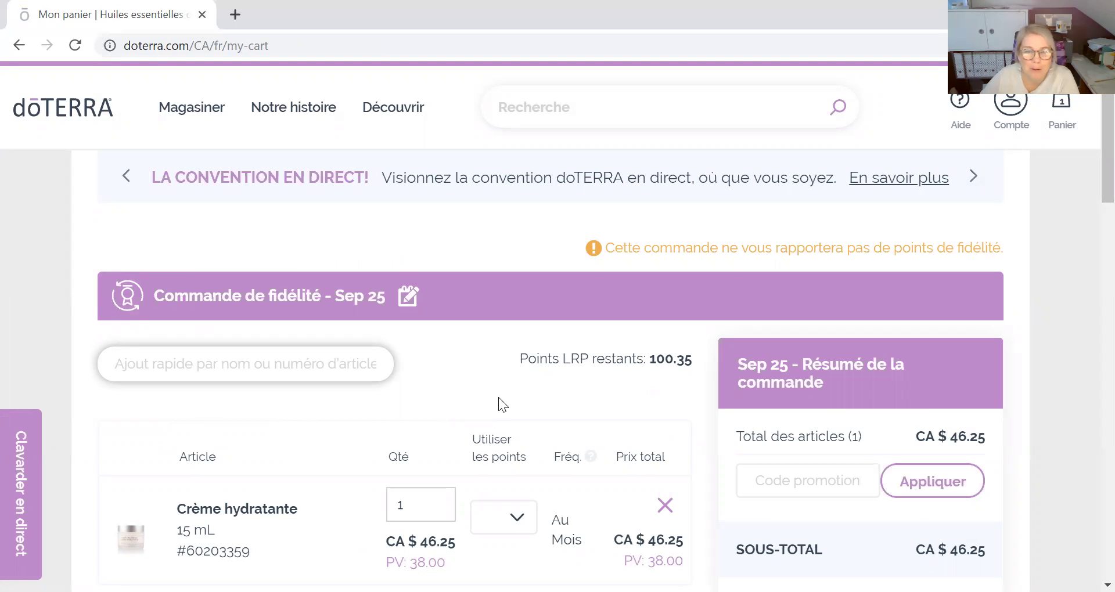
Step: Review the loyalty order's items, shipping address, delivery options, payment method and notification settings
scroll(483, 433, "down", 3)
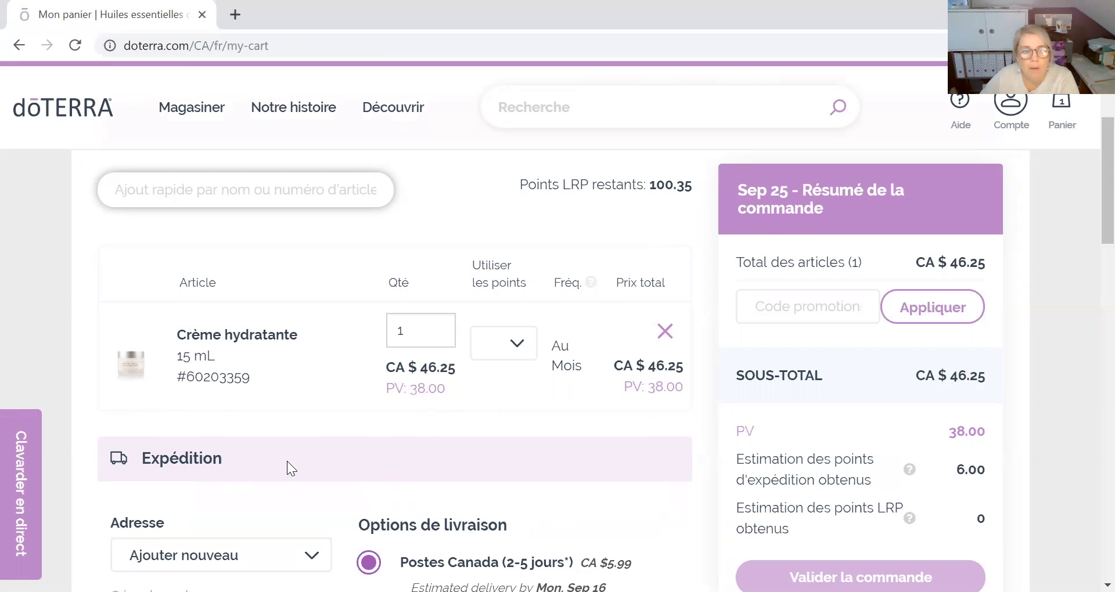
scroll(293, 451, "down", 1)
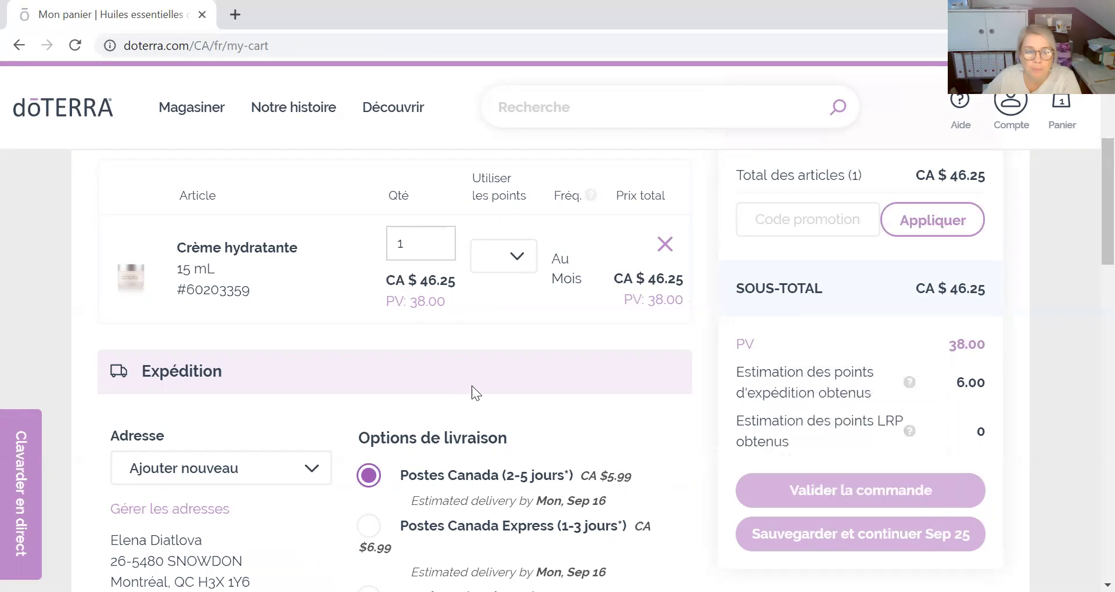
scroll(453, 355, "down", 1)
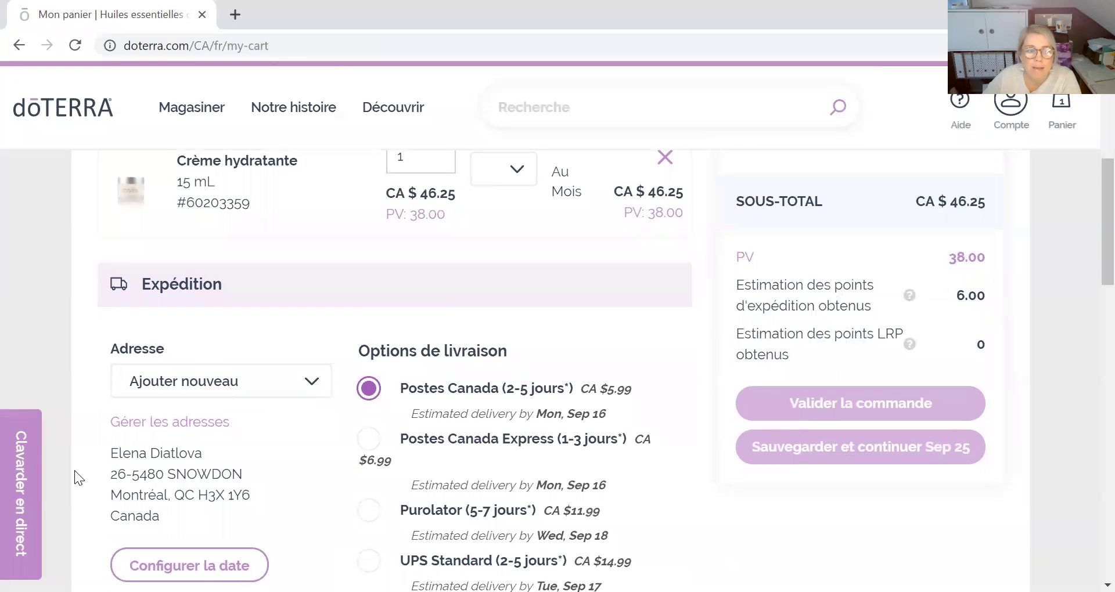
scroll(337, 487, "down", 4)
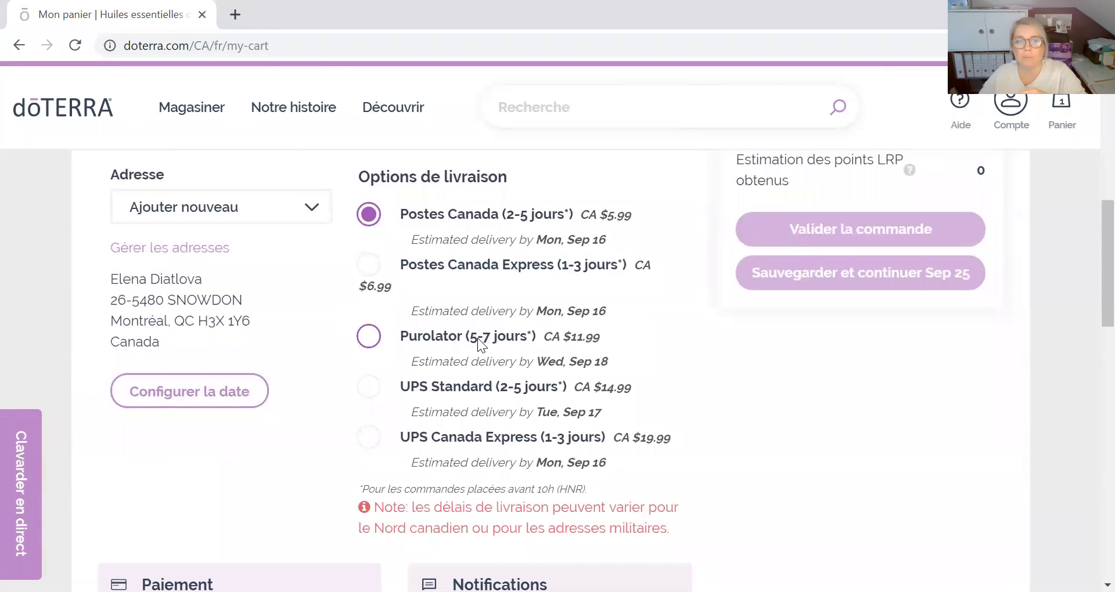
scroll(478, 339, "up", 2)
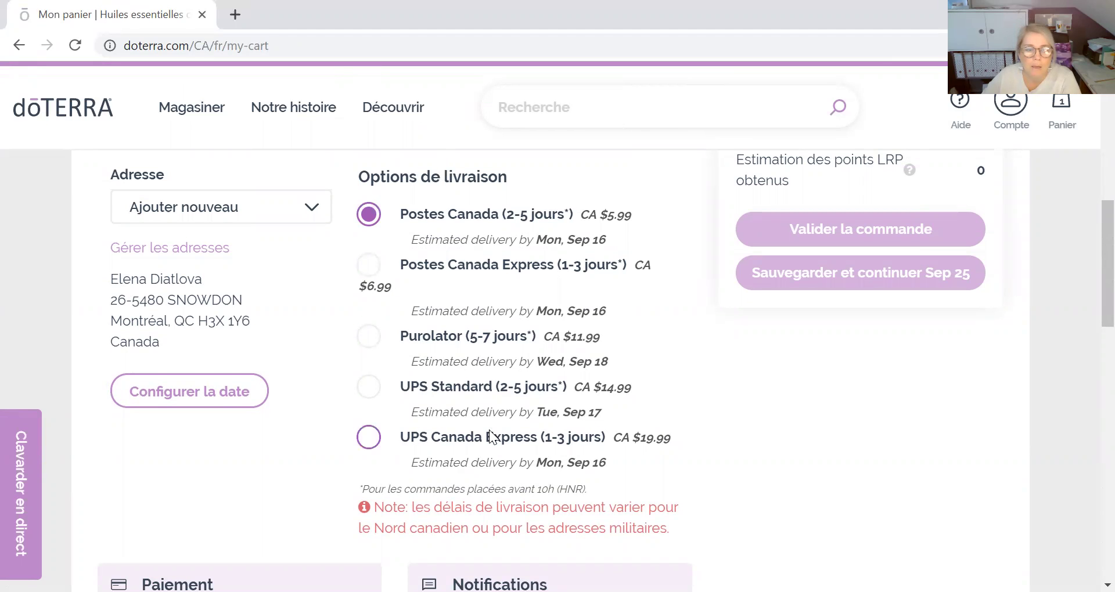
scroll(489, 429, "down", 3)
scroll(490, 433, "down", 2)
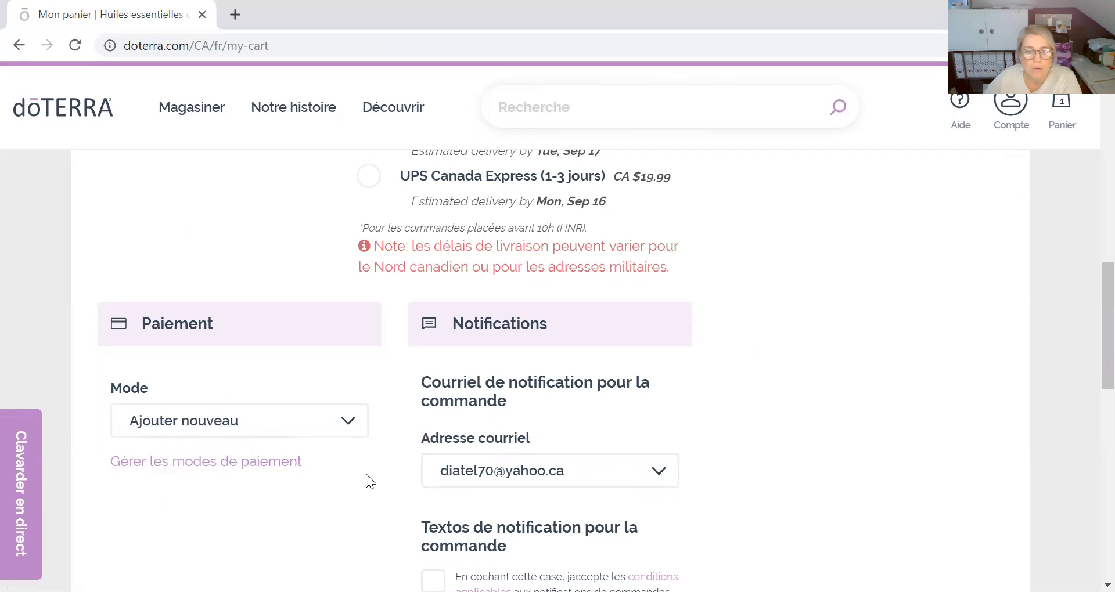
scroll(388, 459, "down", 7)
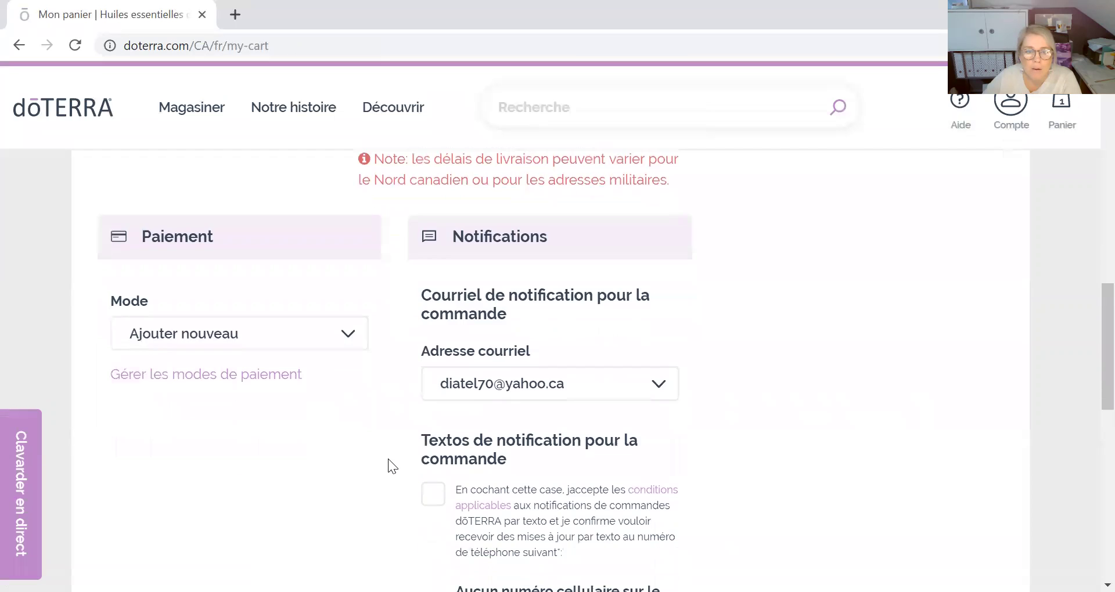
scroll(388, 458, "up", 3)
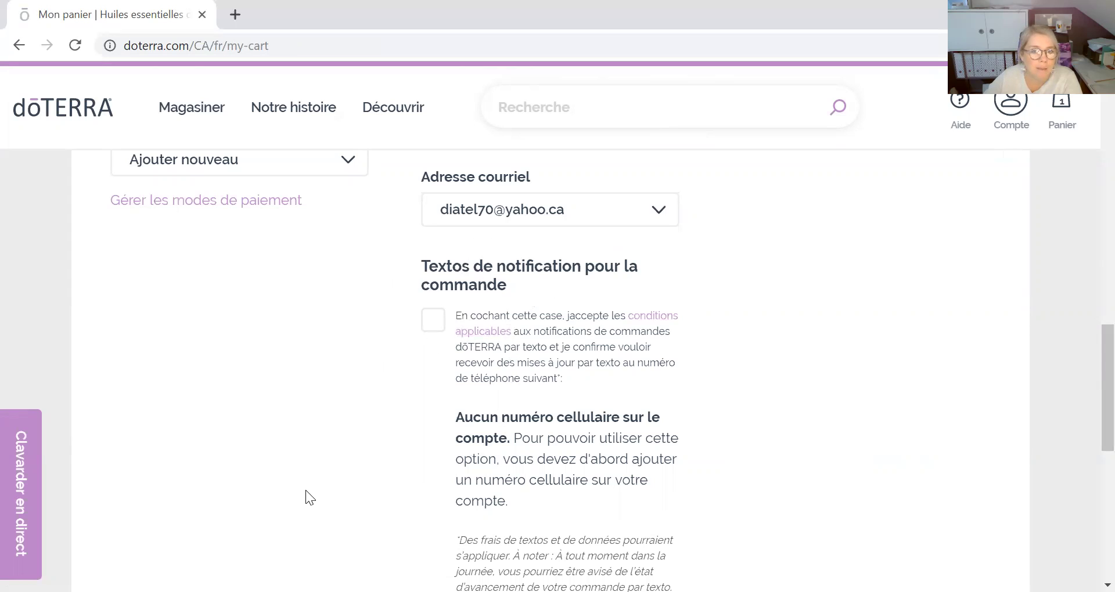
Step: Open the live chat form, choose the Canada chat option and close the form without submitting it
left_click(19, 491)
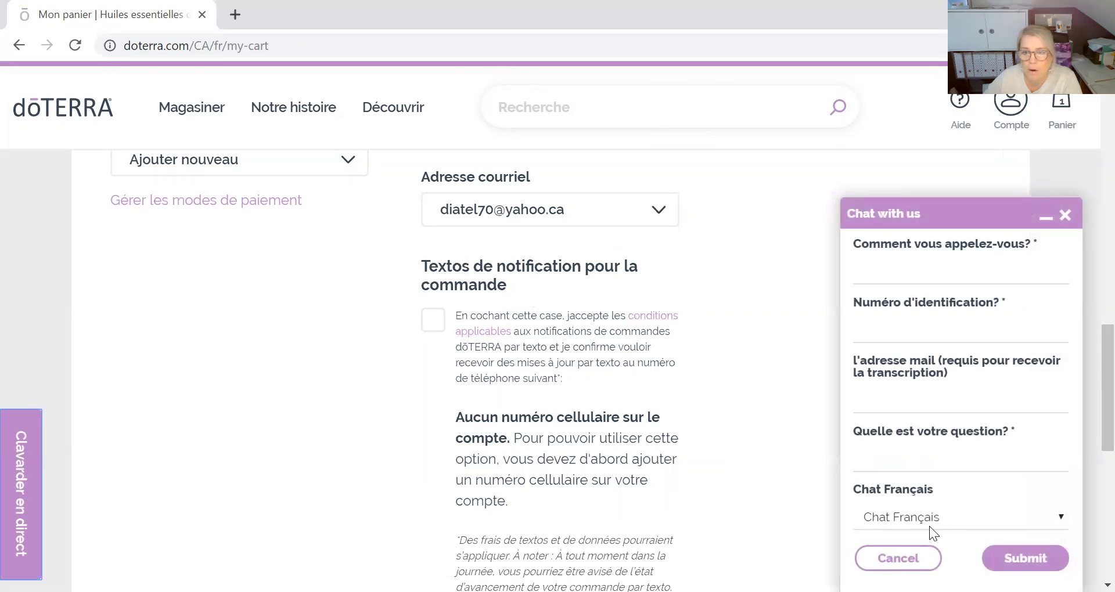
left_click(1067, 514)
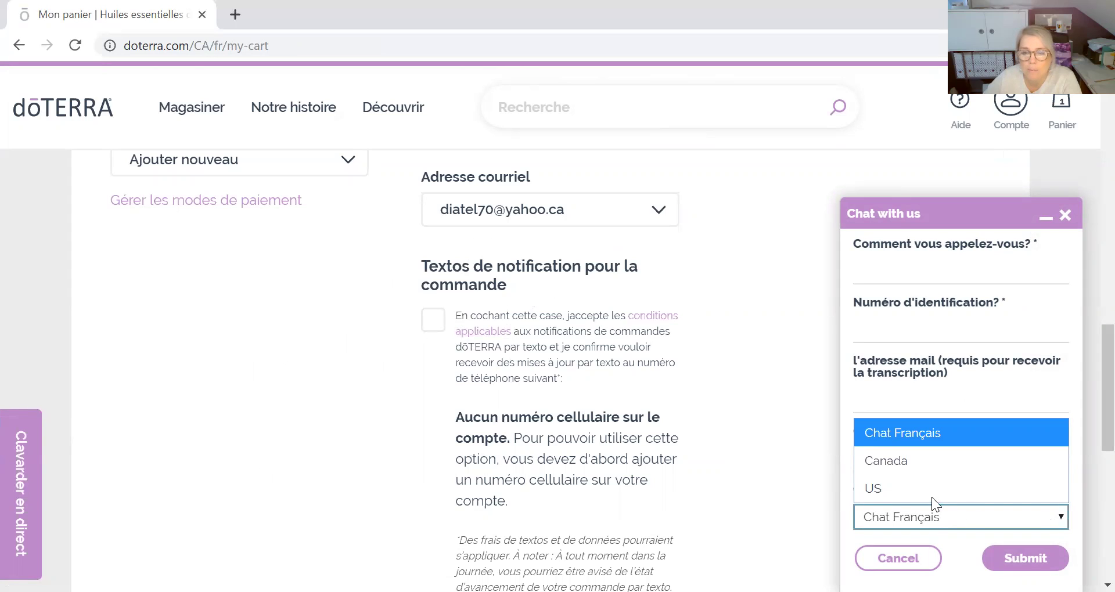
left_click(890, 464)
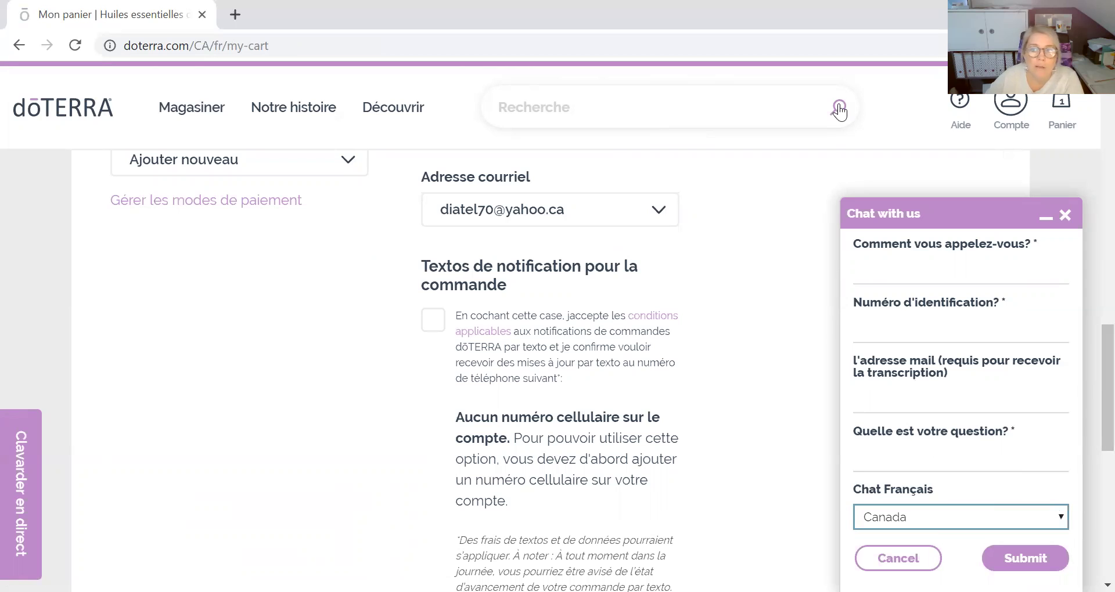
left_click(1065, 215)
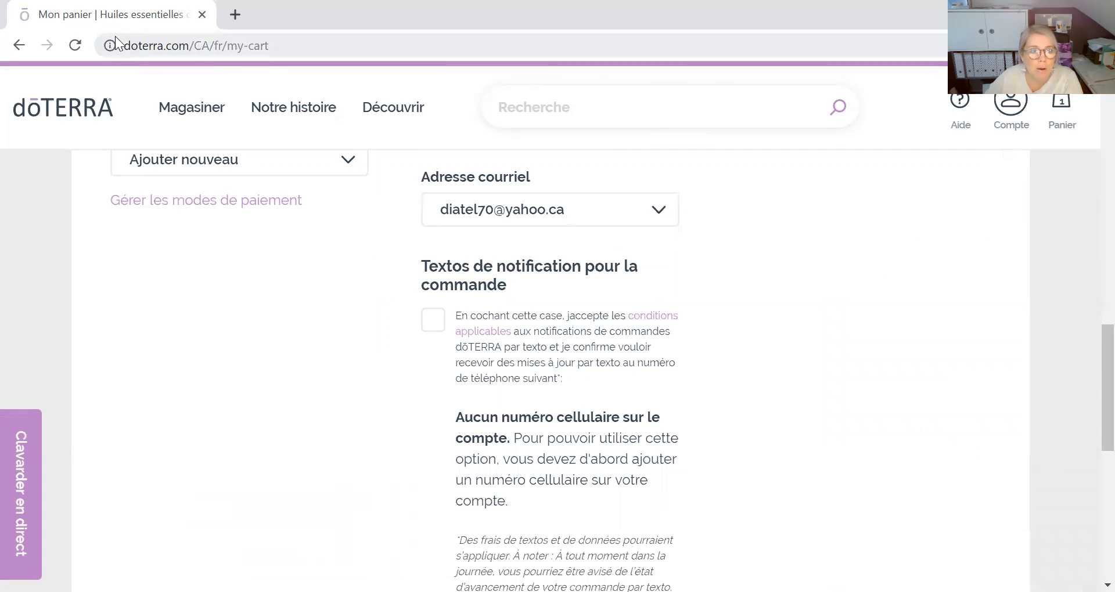
mouse_move(200, 92)
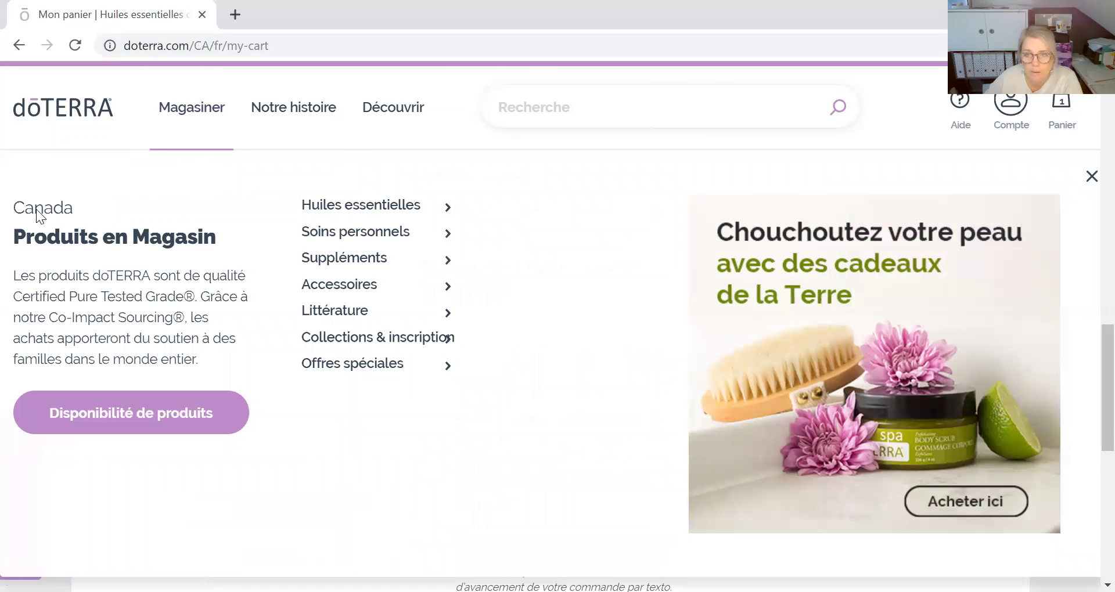
scroll(892, 376, "up", 10)
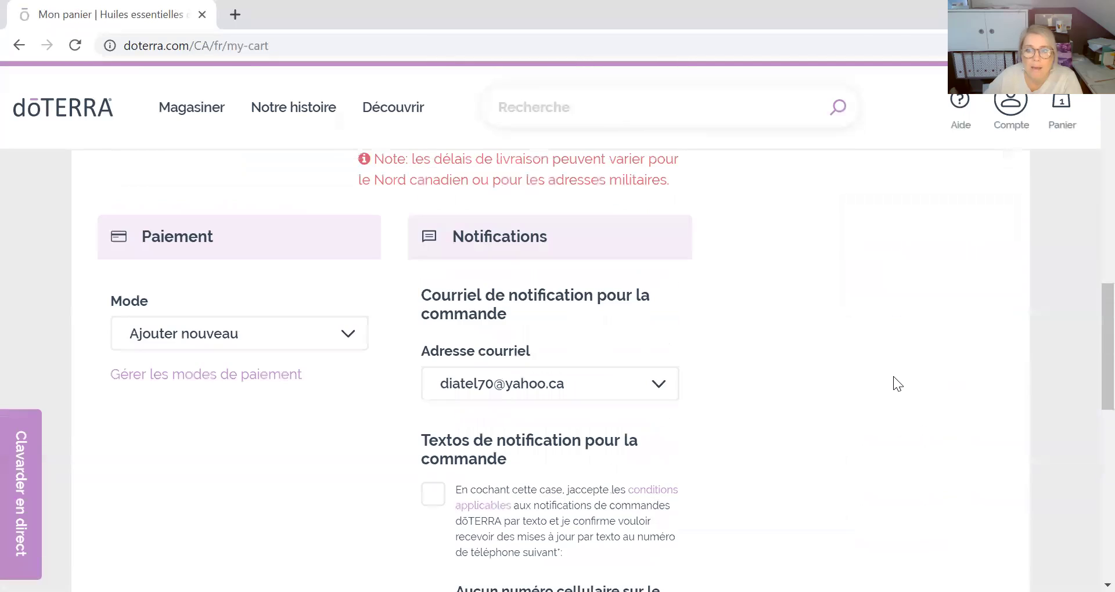
scroll(893, 376, "up", 5)
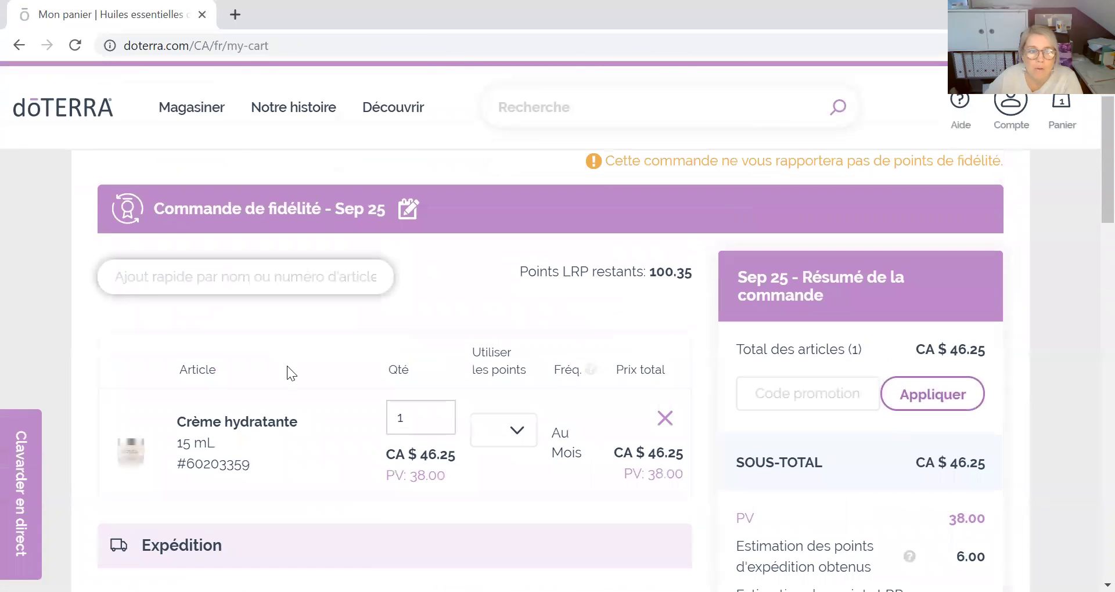
scroll(234, 340, "up", 2)
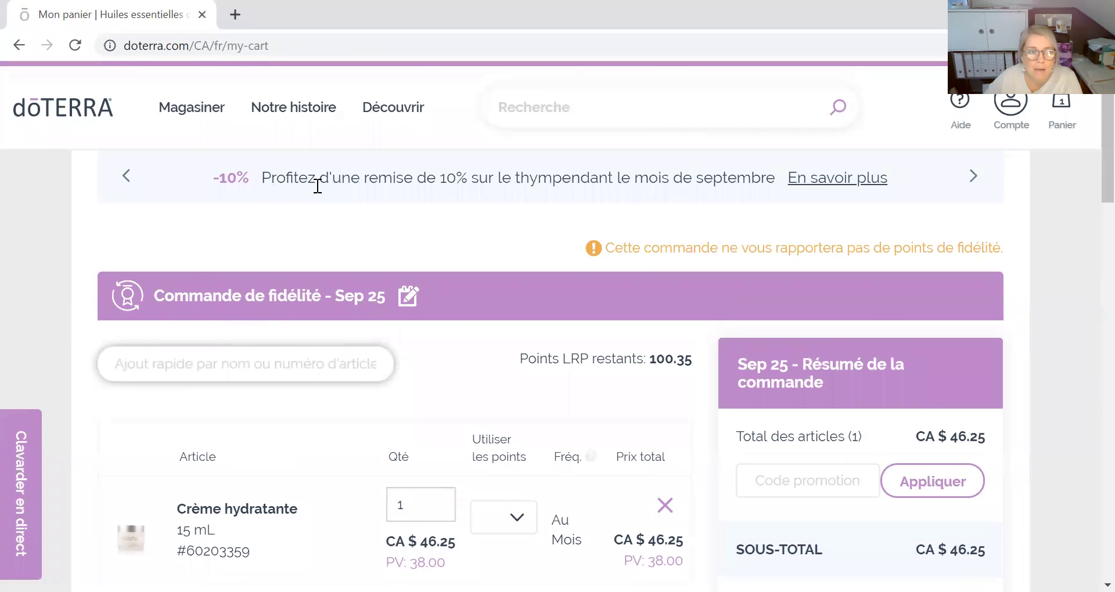
left_click(287, 119)
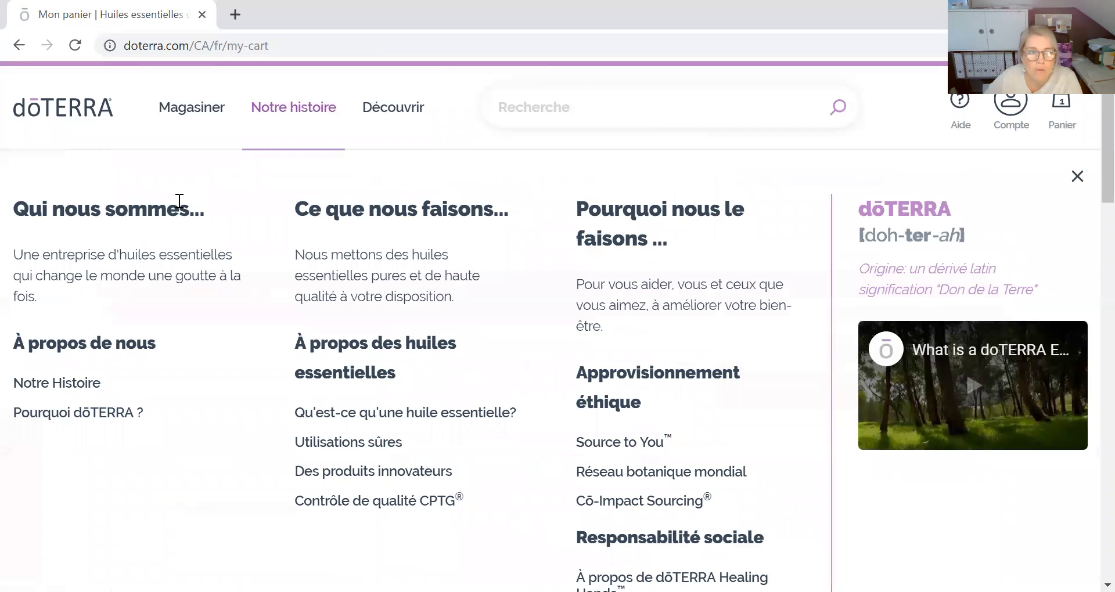
left_click(184, 88)
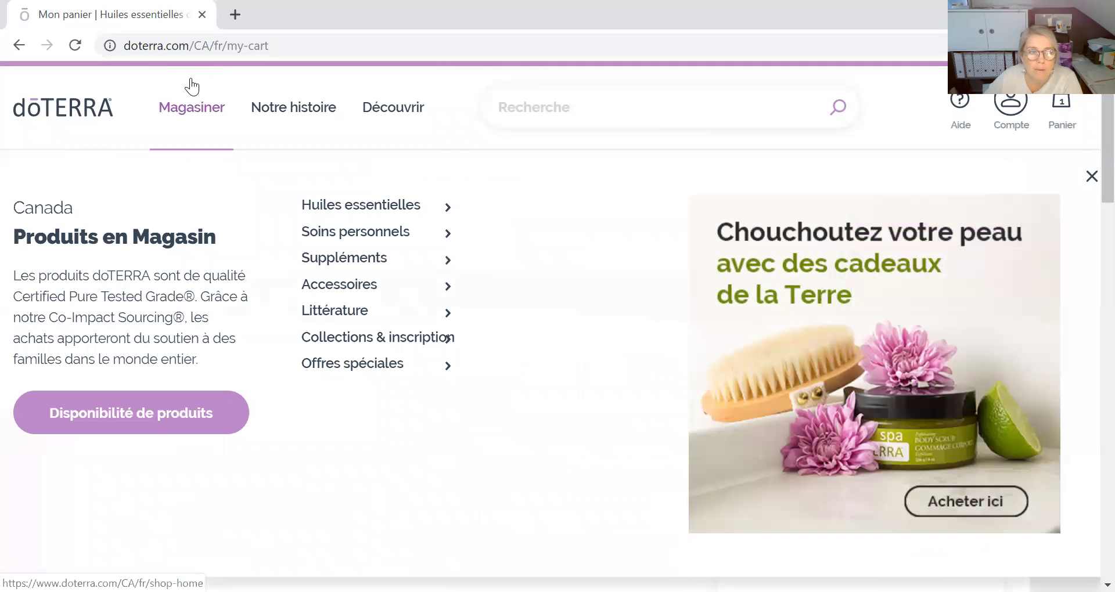
Step: Search the loyalty order's quick-add field for "lavande" and look over the suggested products
left_click(192, 87)
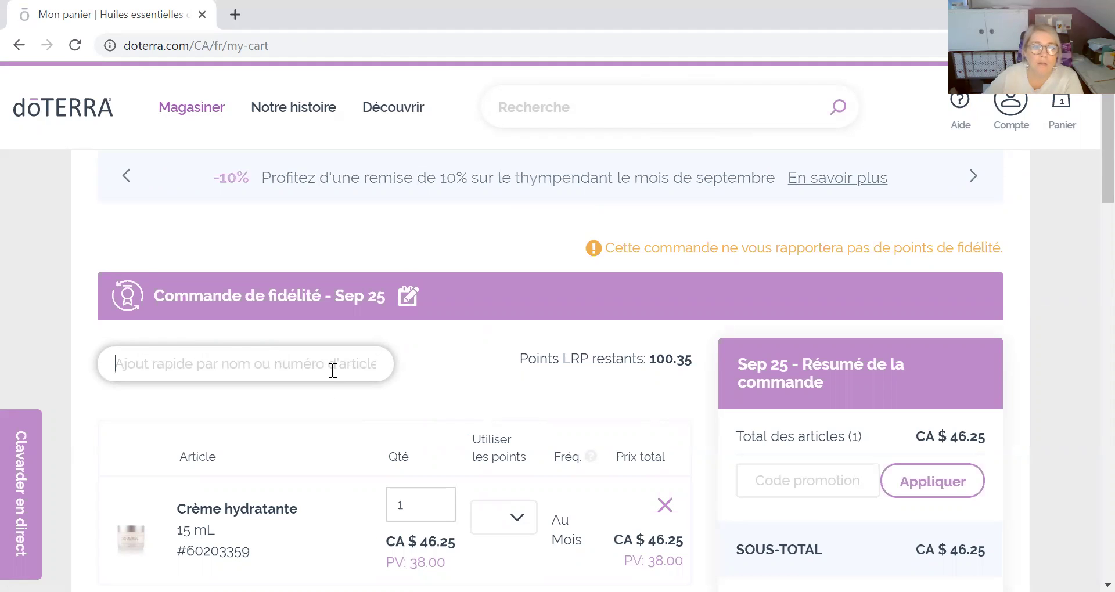
type("lavande")
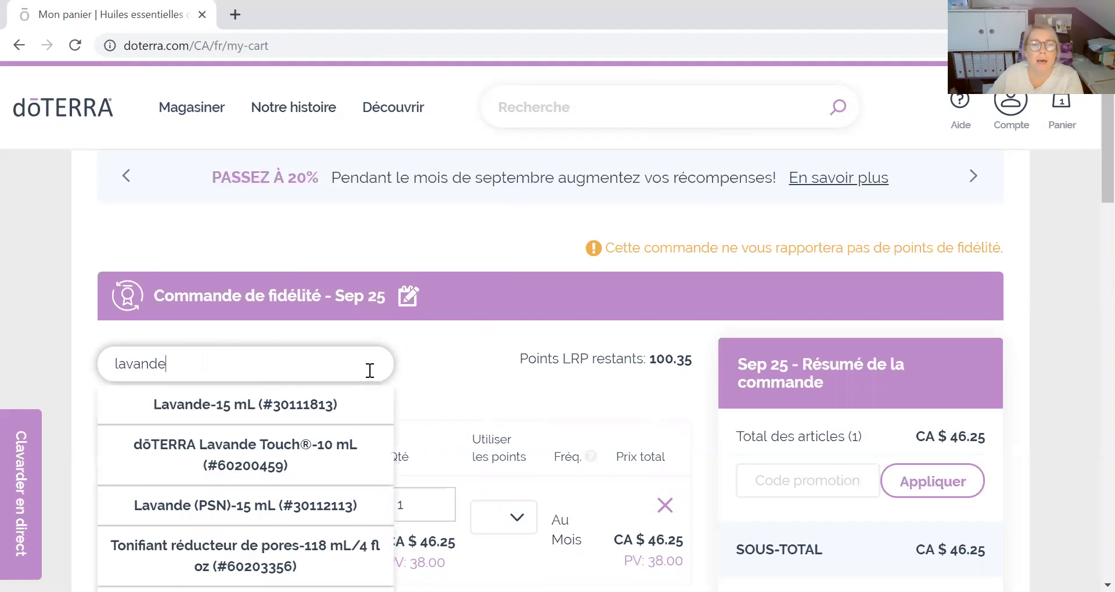
scroll(372, 374, "down", 3)
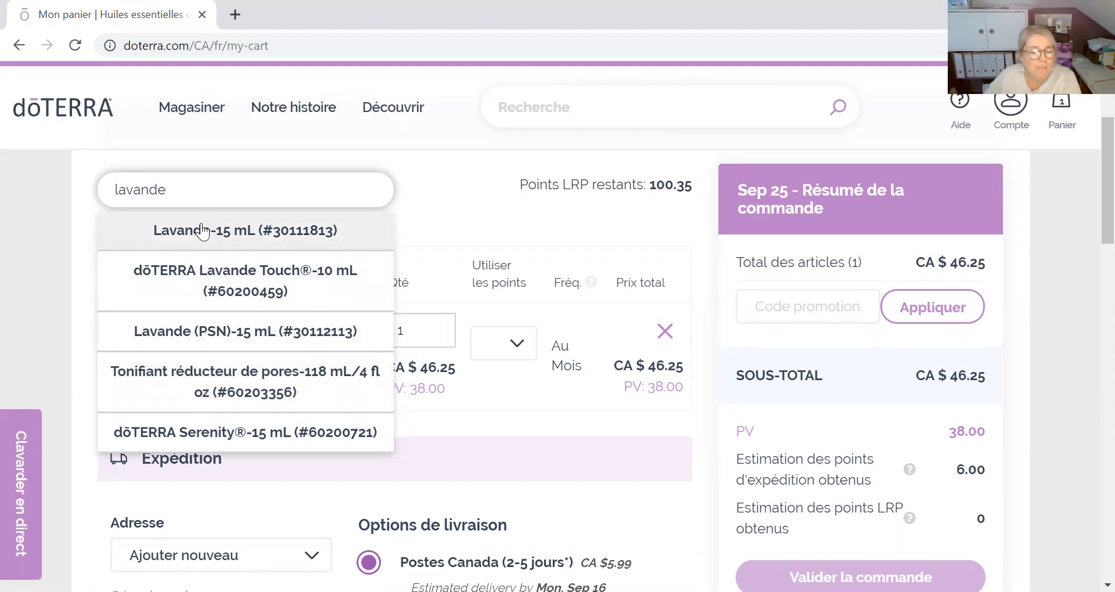
left_click(275, 123)
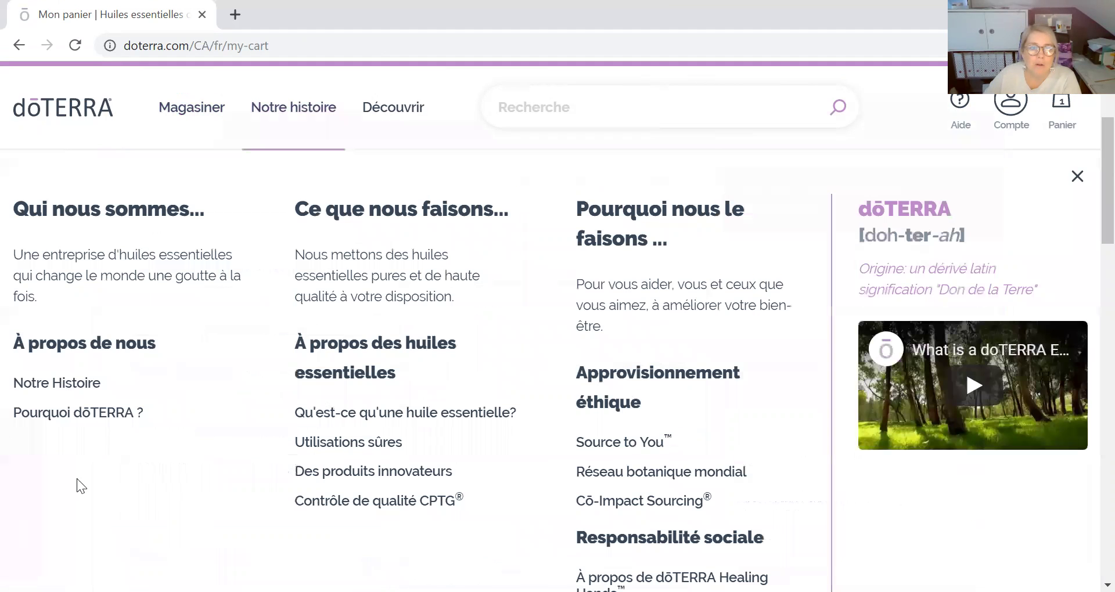
left_click(1077, 176)
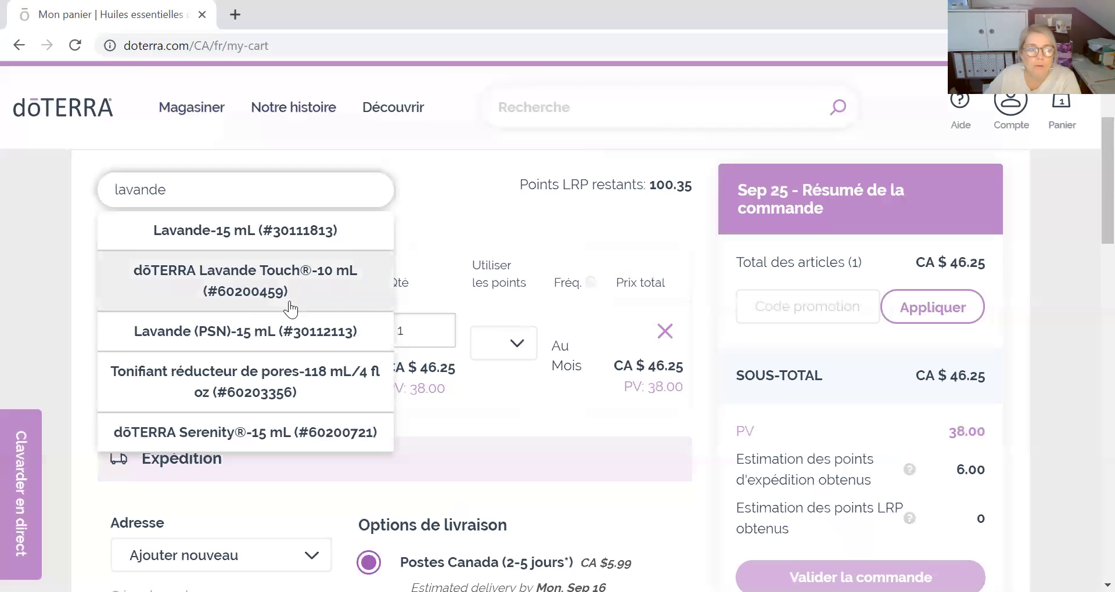
left_click(469, 231)
mouse_move(193, 134)
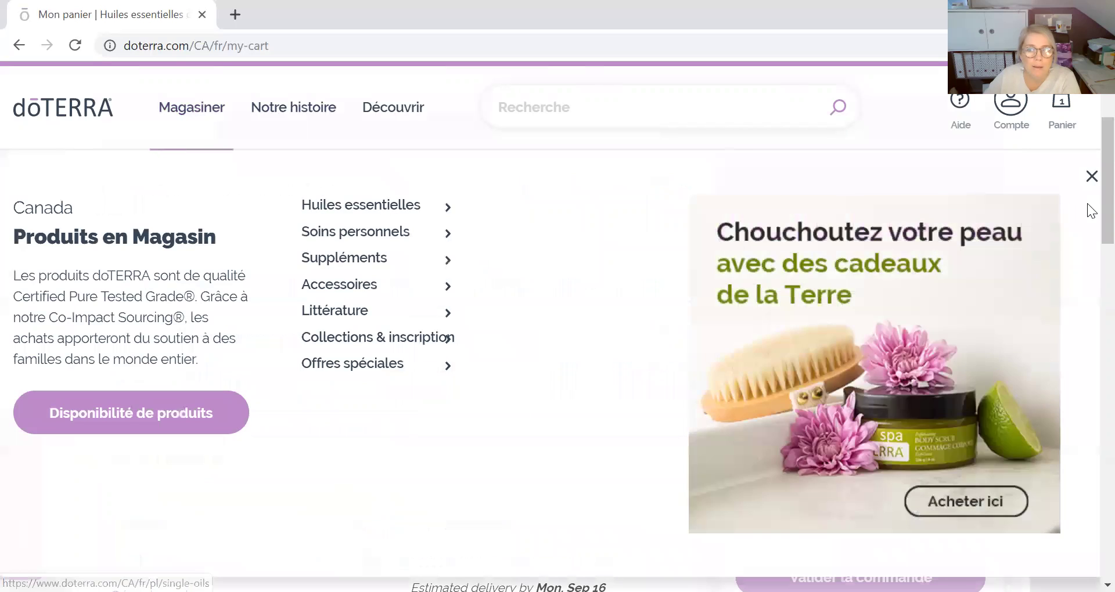
left_click(1091, 176)
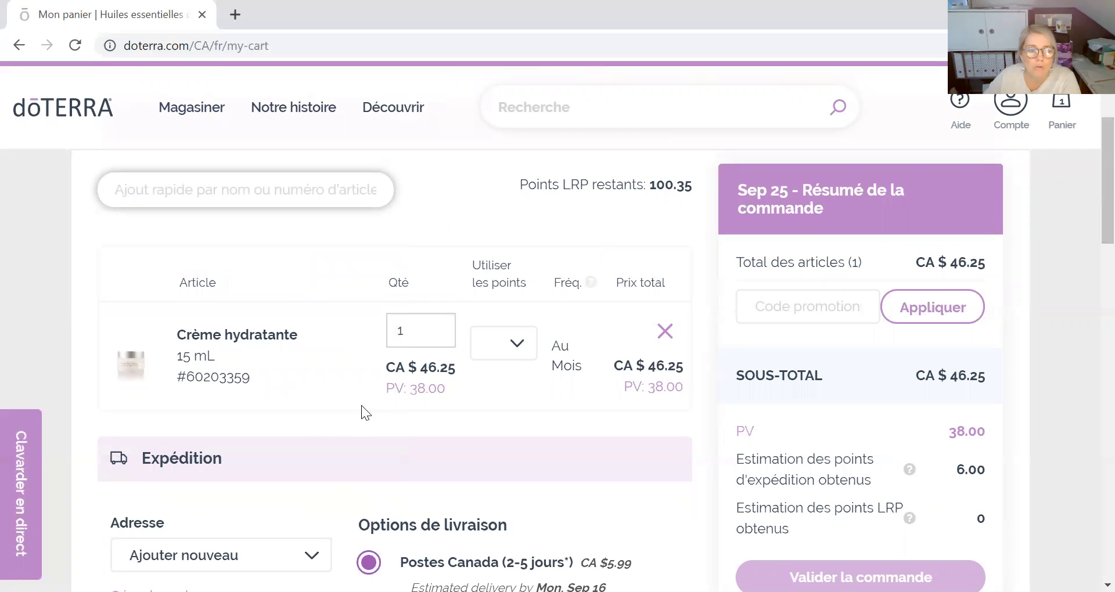
scroll(362, 399, "down", 10)
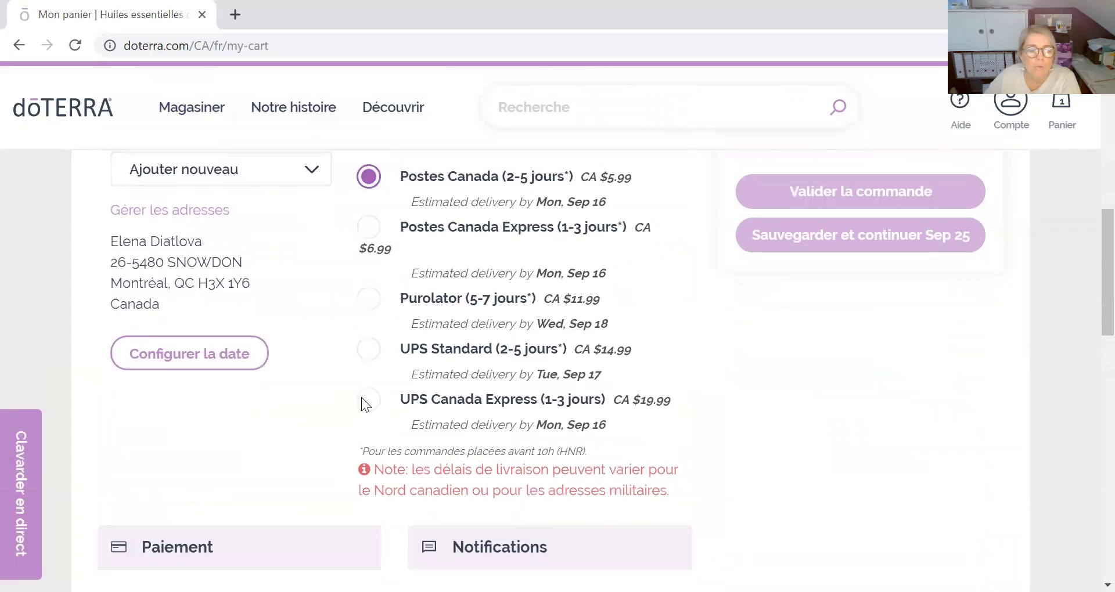
scroll(361, 397, "down", 5)
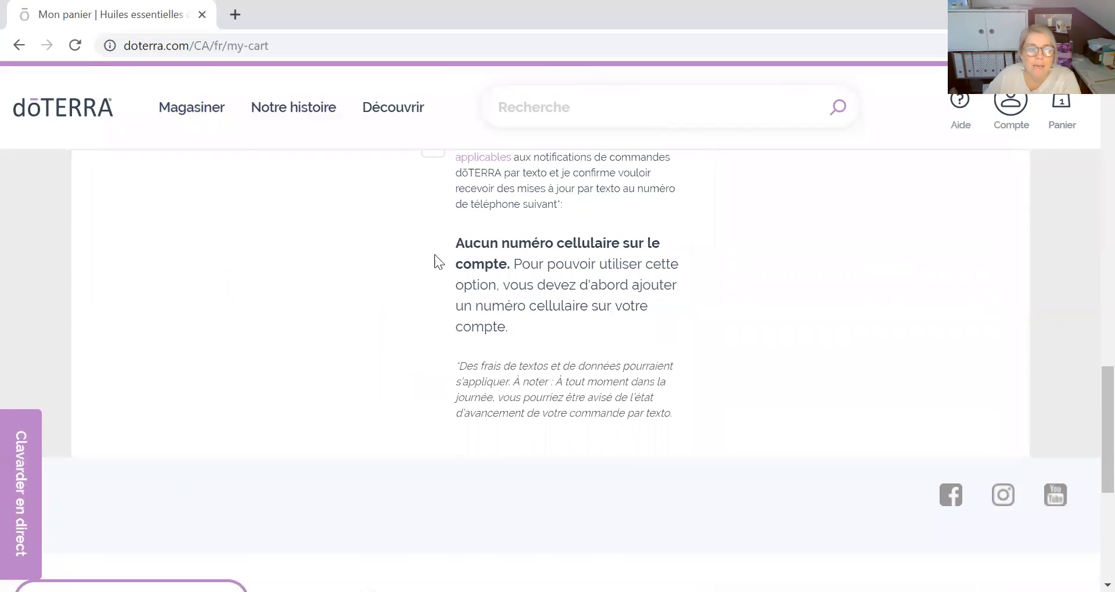
scroll(451, 423, "down", 4)
Step: Browse the shop's product categories and their subcategories, and open the Huiles essentielles category
scroll(603, 300, "up", 10)
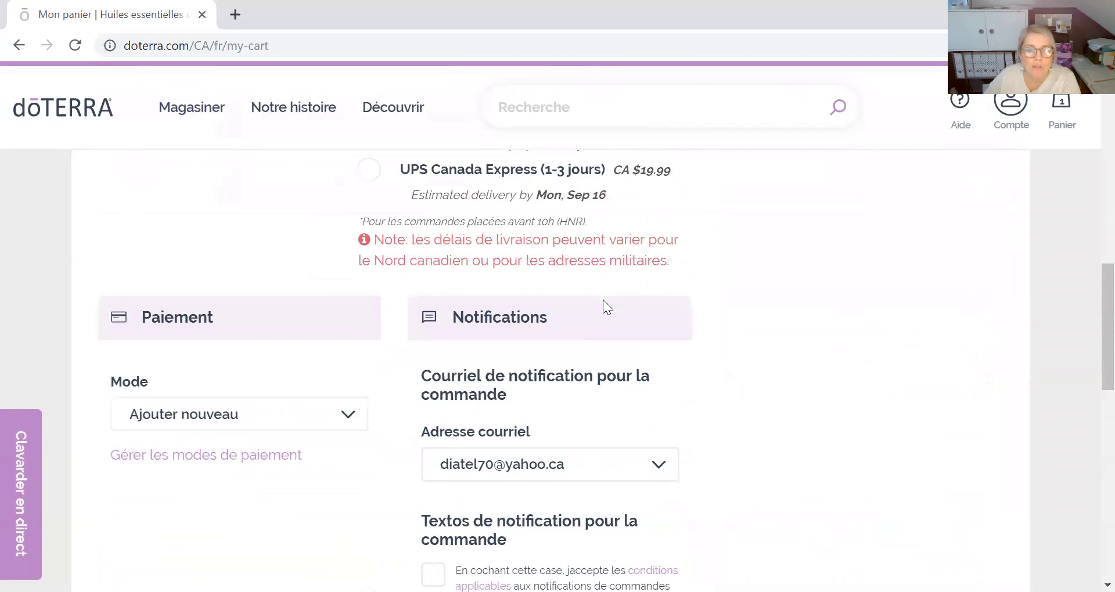
scroll(603, 300, "up", 10)
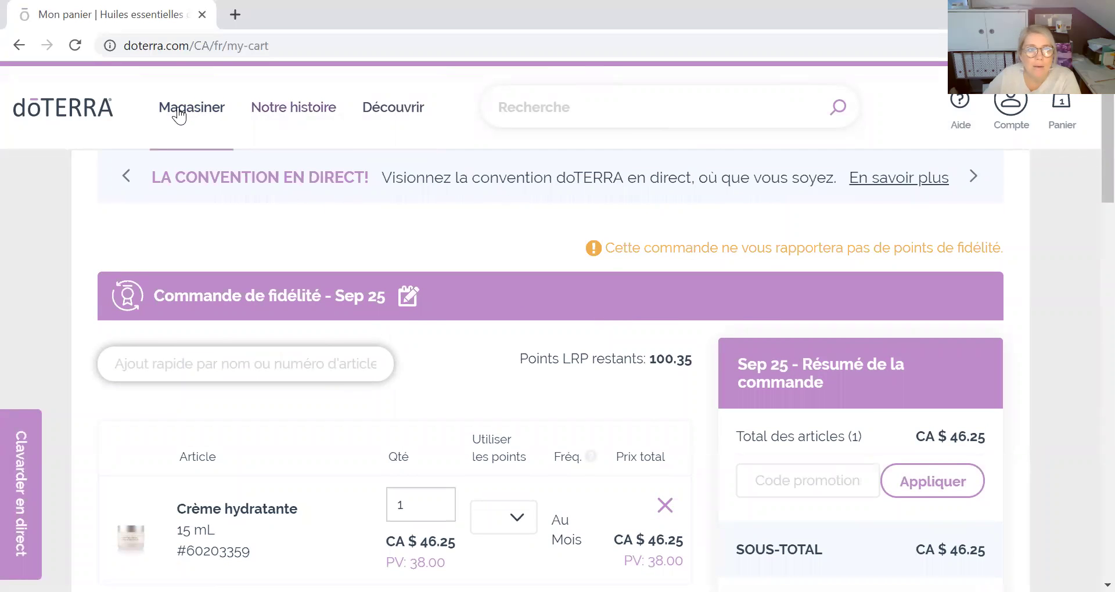
mouse_move(183, 109)
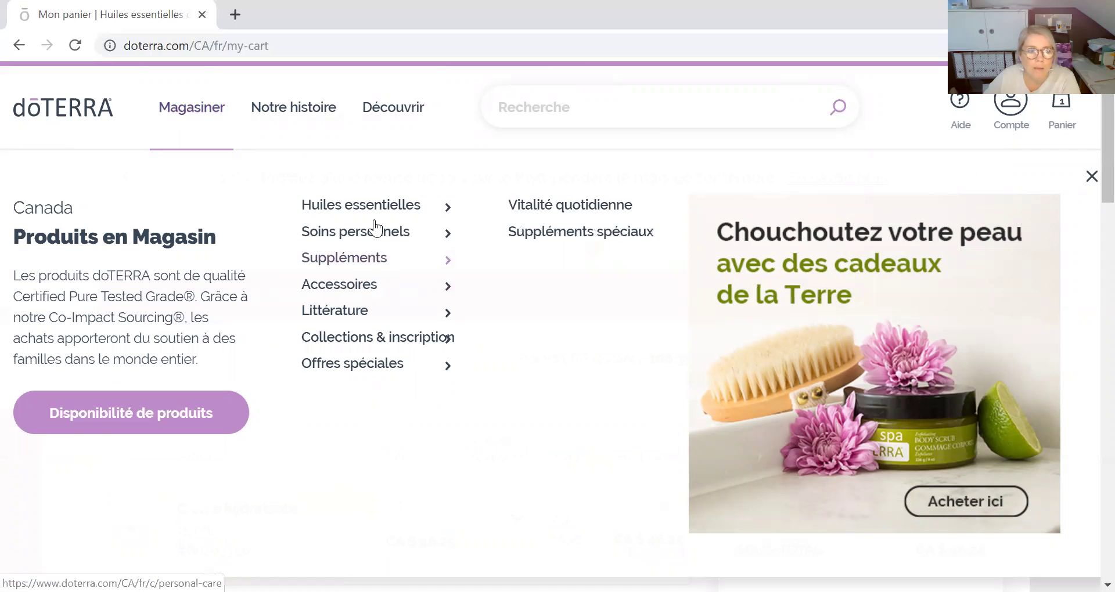
mouse_move(375, 205)
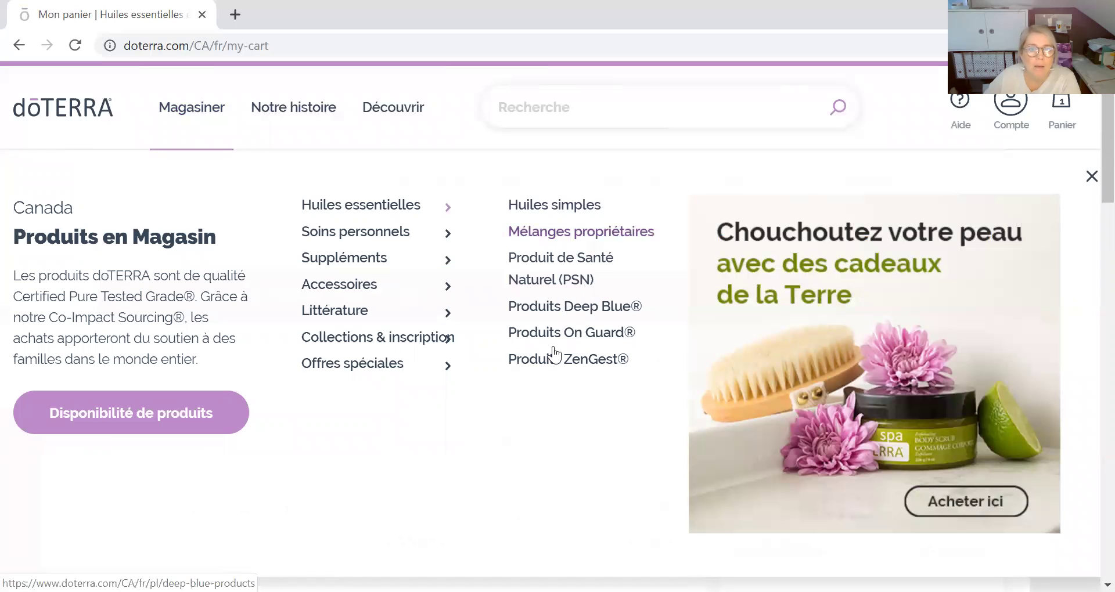
mouse_move(344, 260)
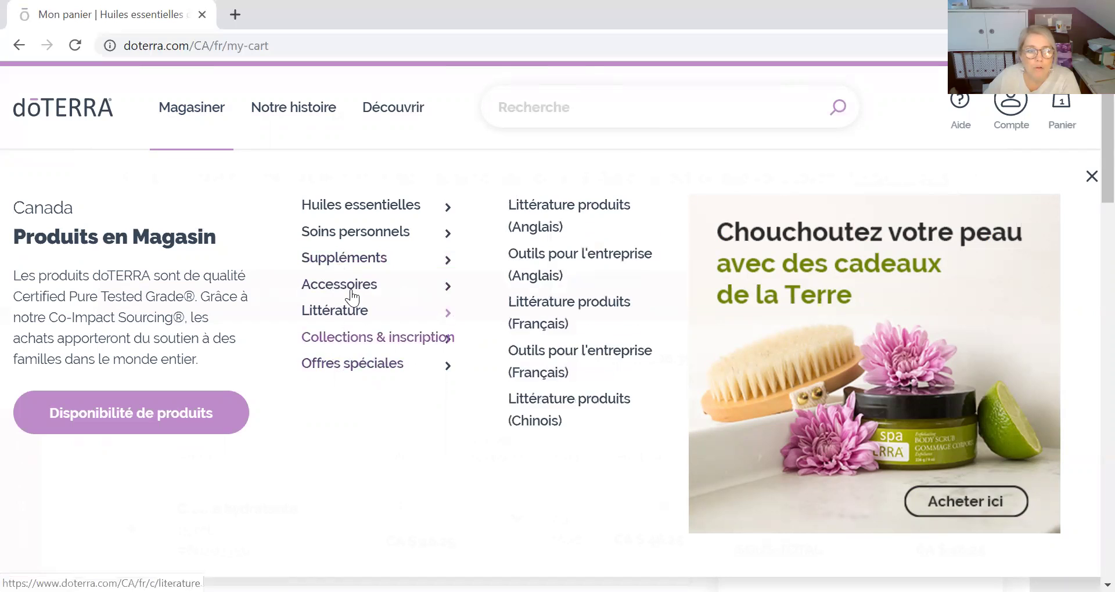
mouse_move(317, 361)
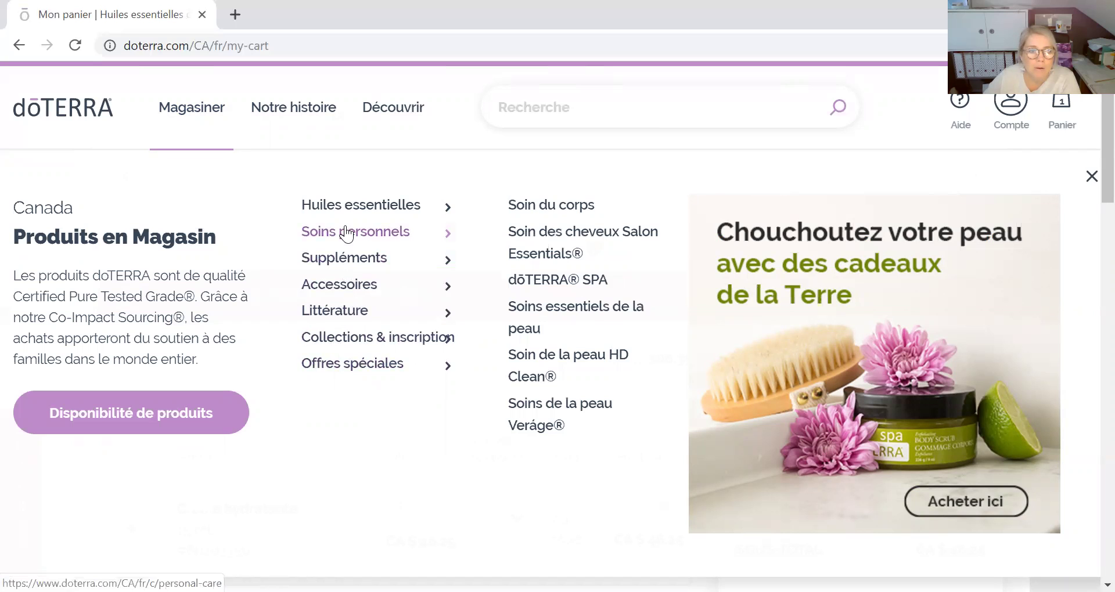
left_click(492, 210)
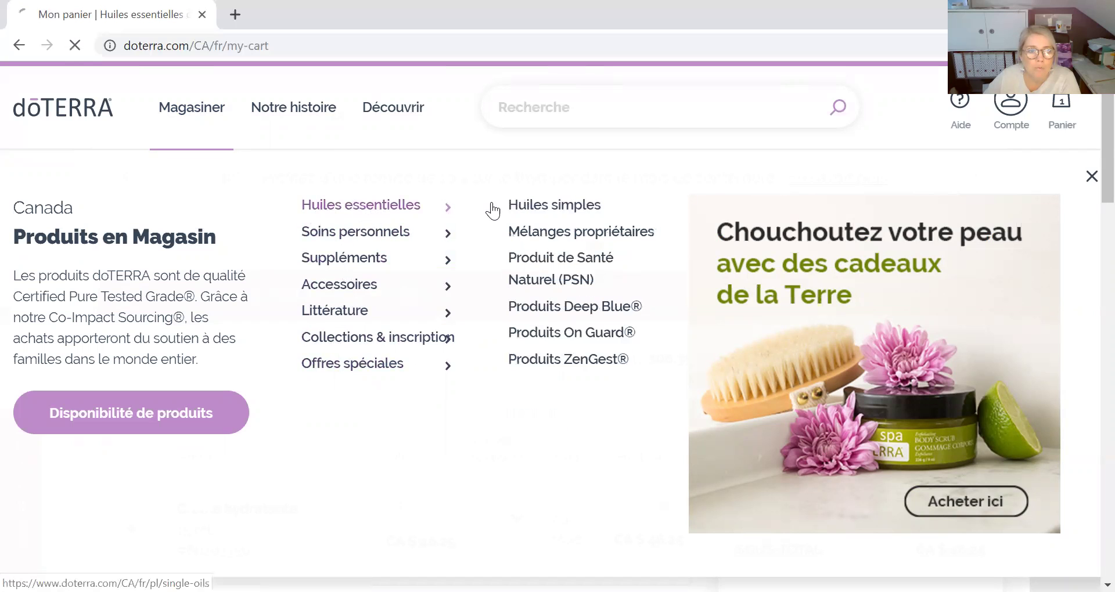
scroll(379, 330, "down", 3)
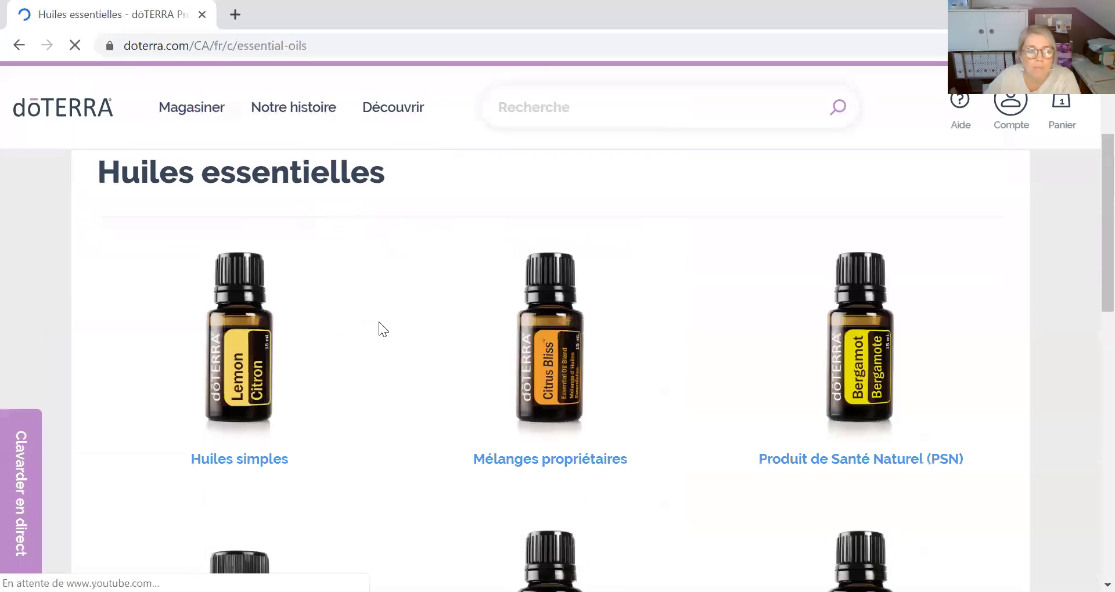
Step: Open the Huiles simples product list and look over the oils with their retail prices, wholesale prices and PV
left_click(238, 461)
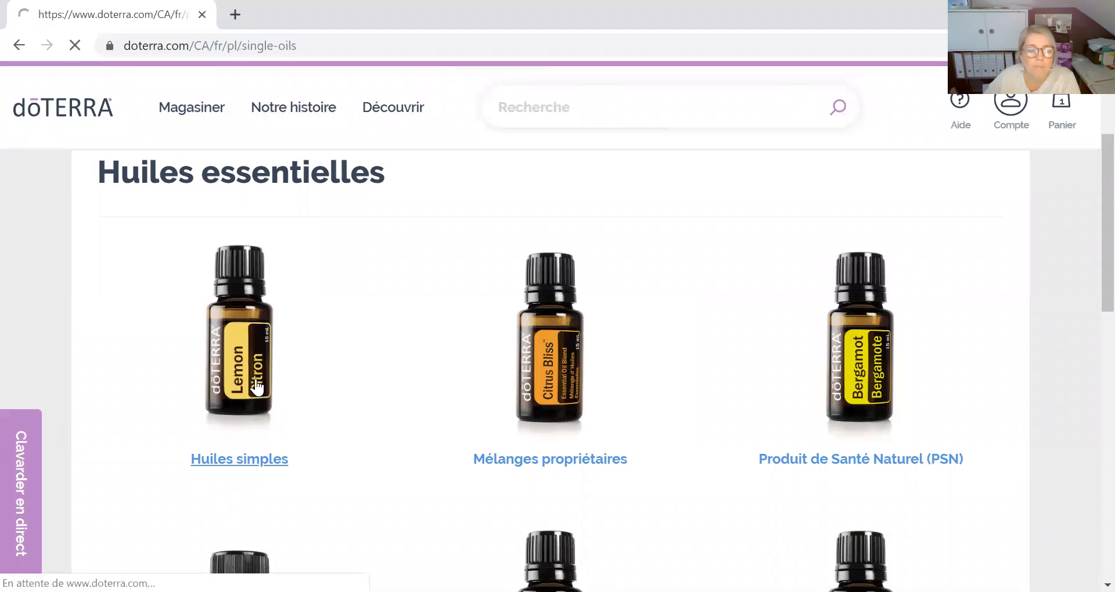
scroll(278, 354, "down", 5)
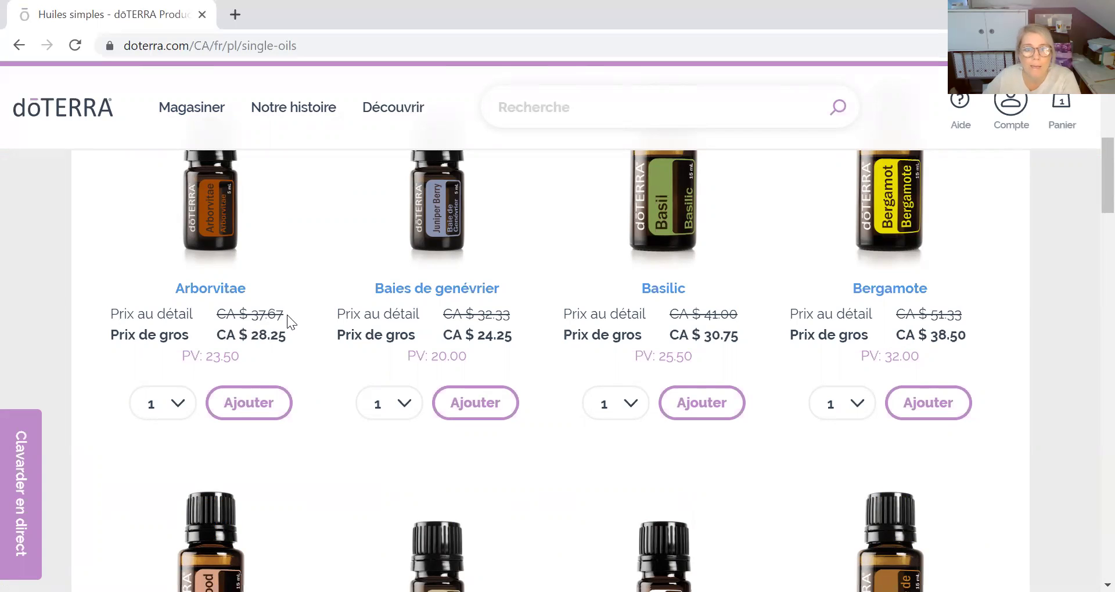
scroll(286, 314, "up", 8)
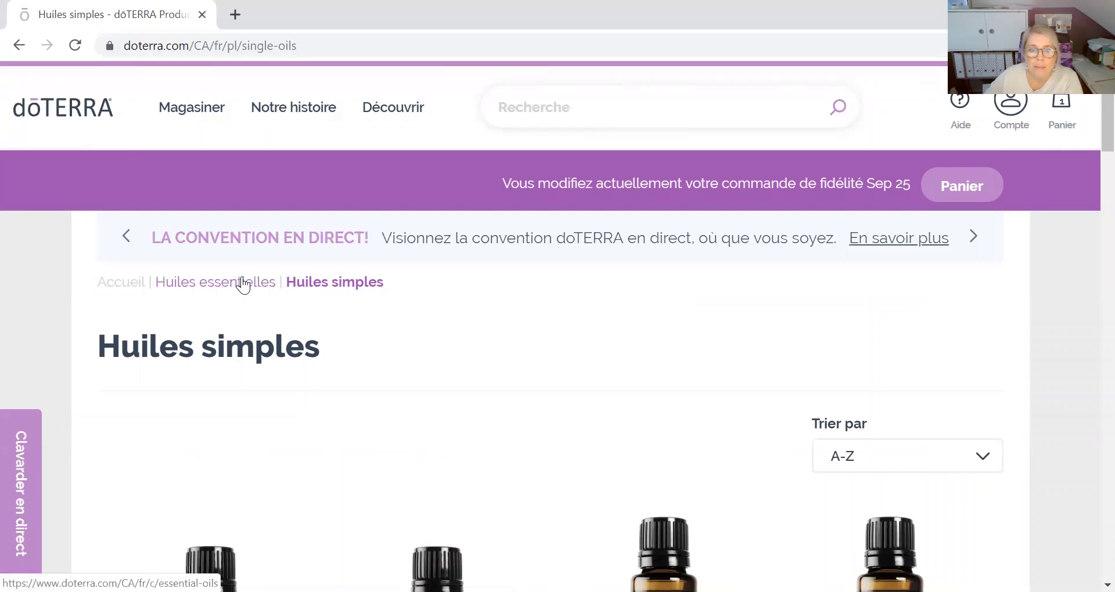
scroll(318, 482, "down", 2)
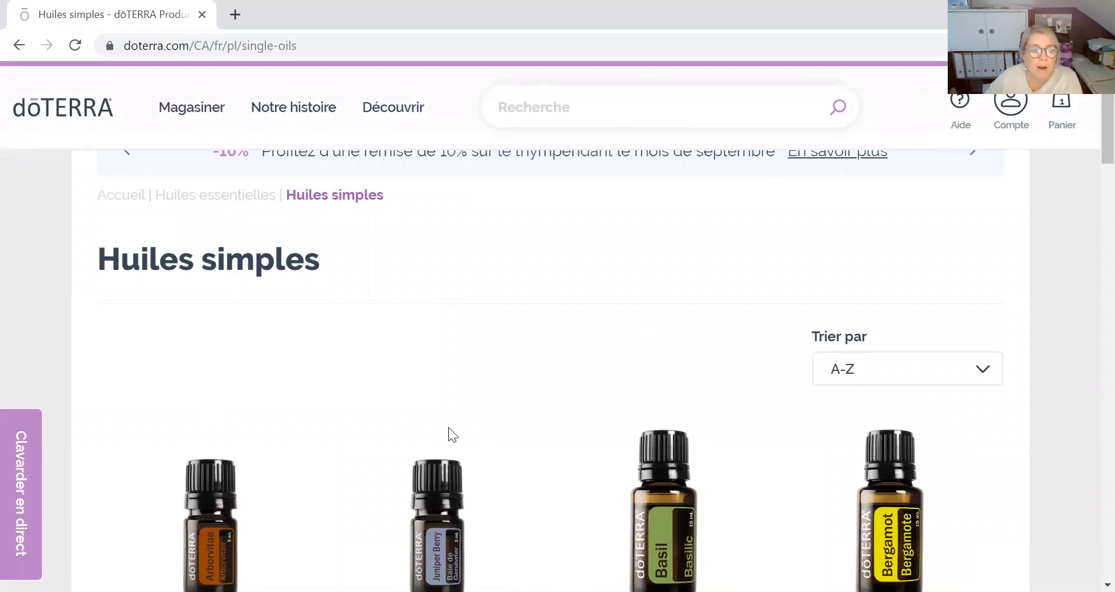
scroll(453, 429, "down", 2)
scroll(237, 411, "down", 2)
Step: Open the Arborvitae product page and review its description, pricing and uses
left_click(234, 345)
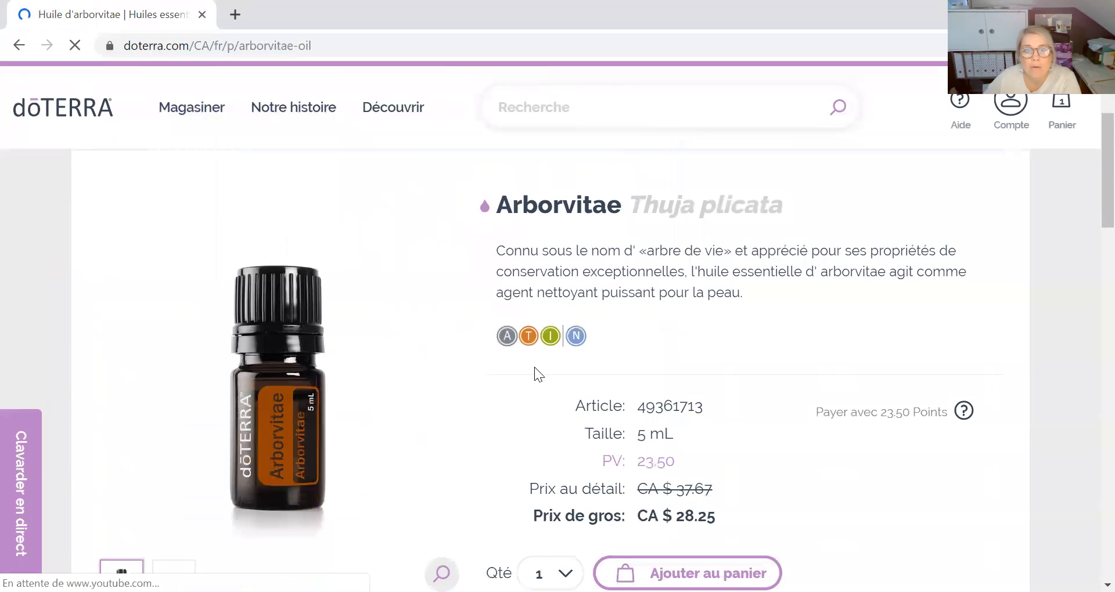
scroll(600, 253, "down", 2)
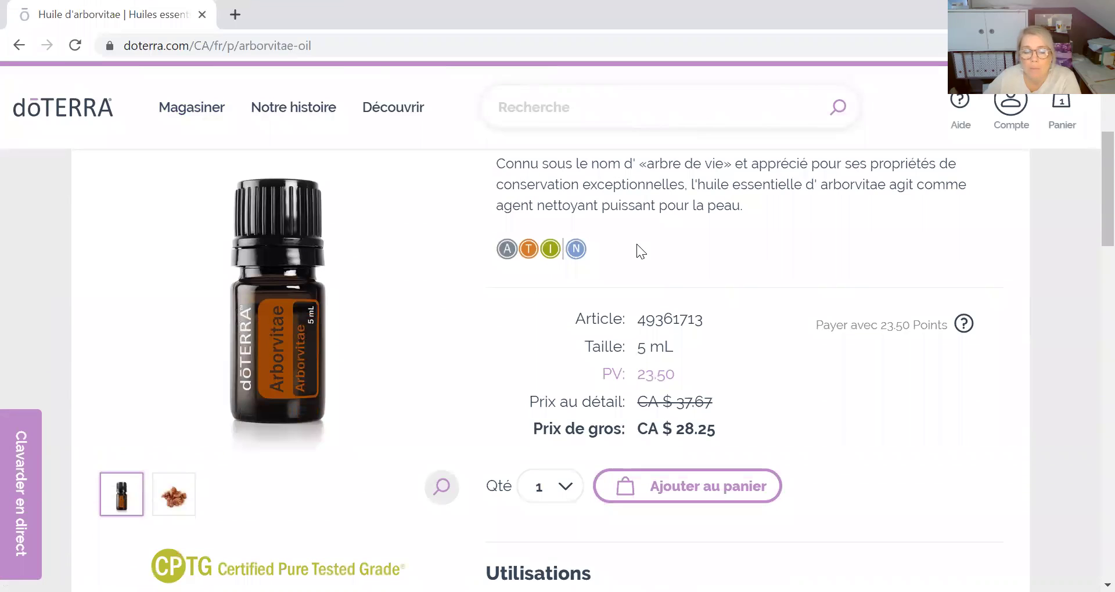
scroll(636, 271, "down", 9)
scroll(636, 272, "down", 5)
scroll(636, 273, "up", 16)
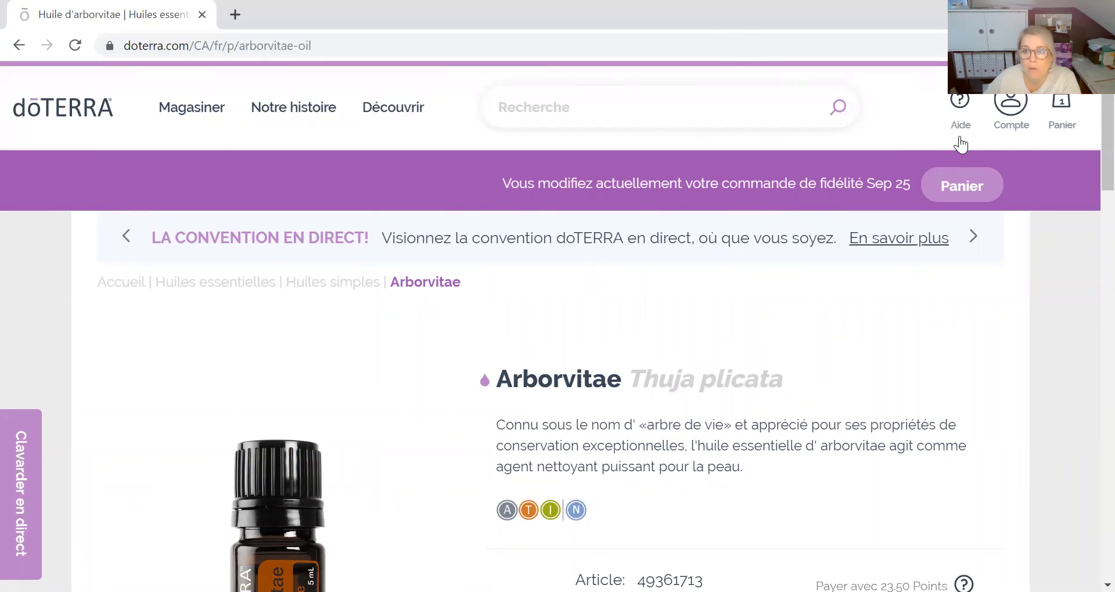
Step: Return to the Sep 25 loyalty order through the cart's order verification and examine its summary and the requirements for saving it
mouse_move(1062, 114)
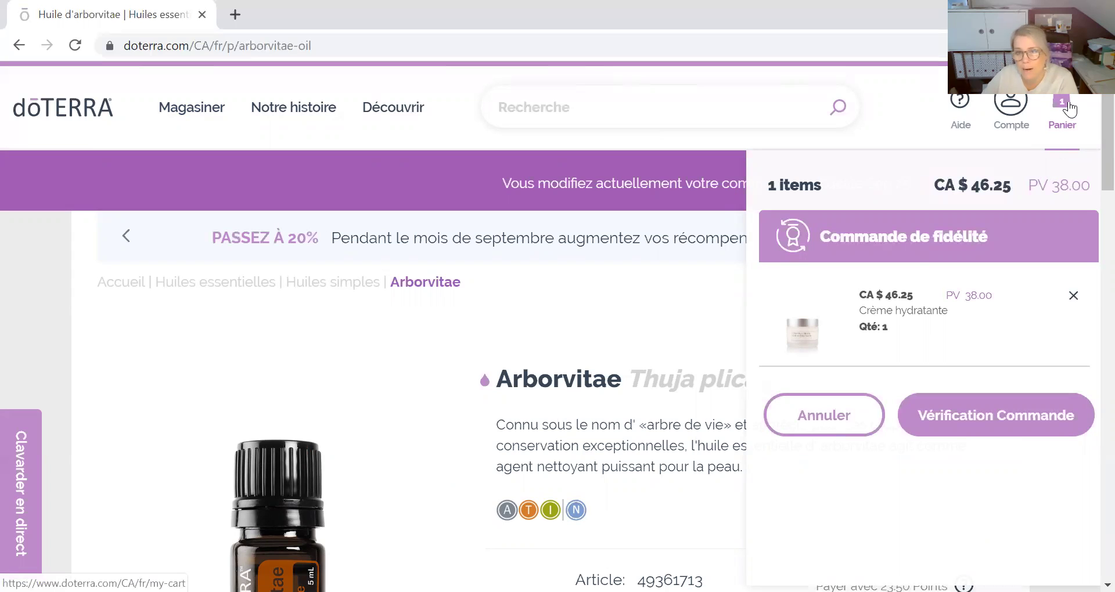
left_click(973, 418)
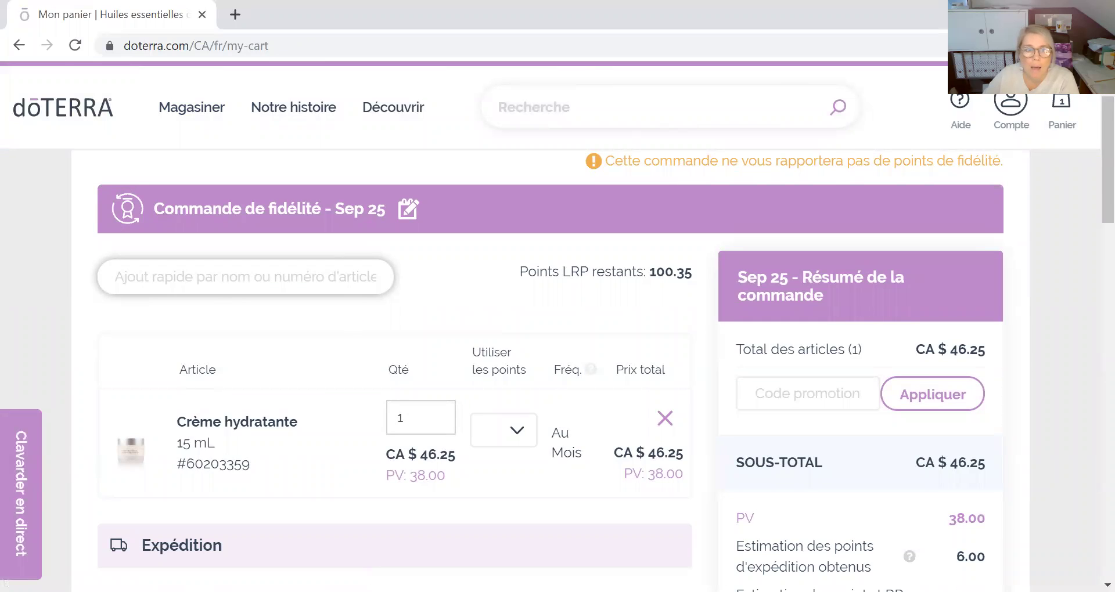
scroll(347, 312, "down", 3)
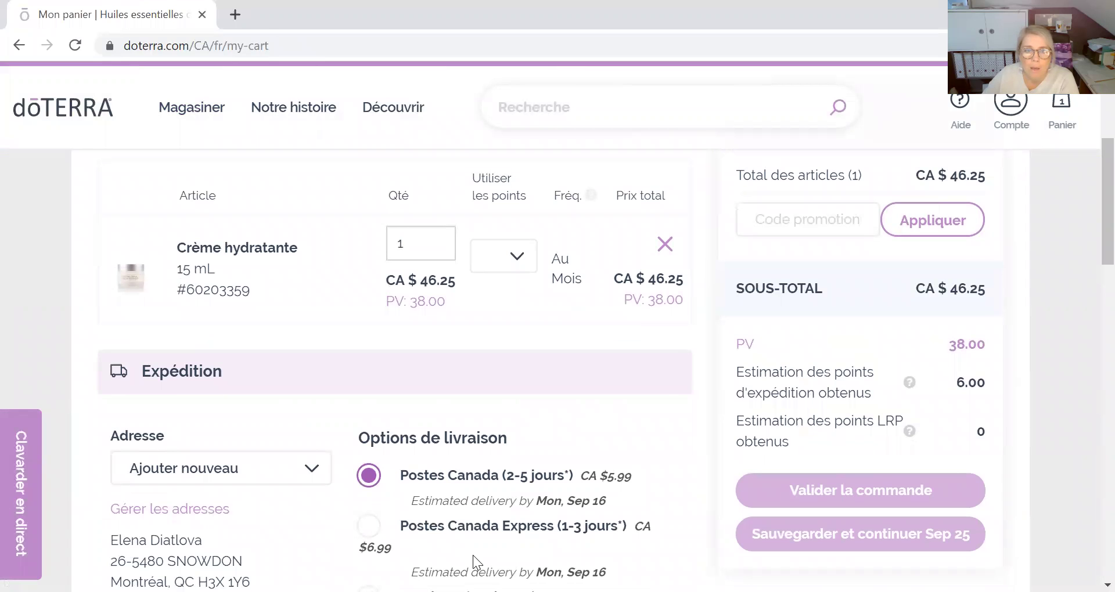
scroll(457, 483, "down", 2)
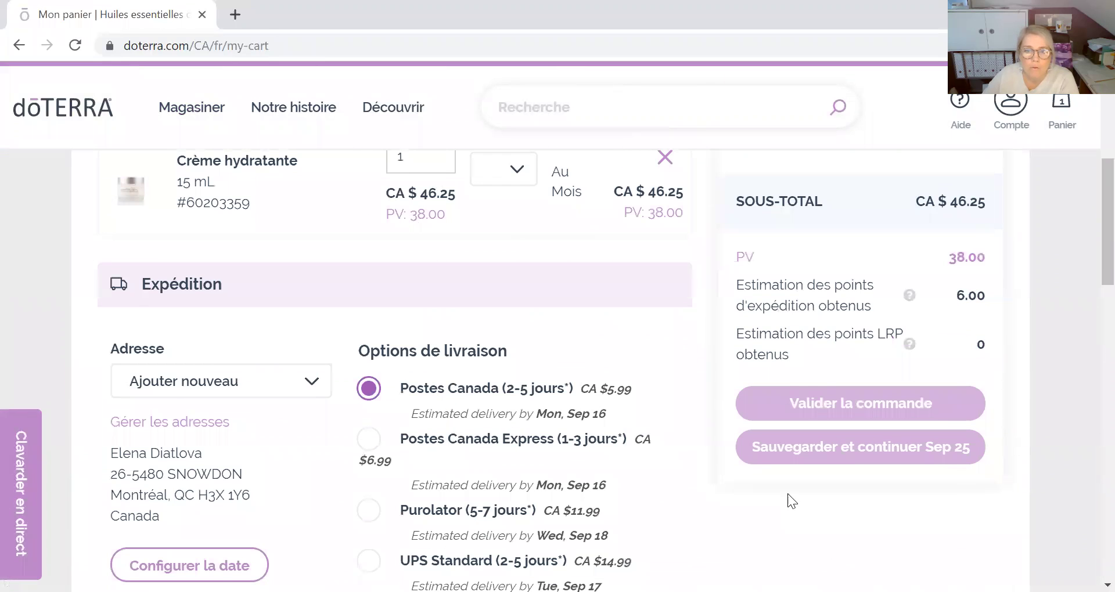
mouse_move(868, 451)
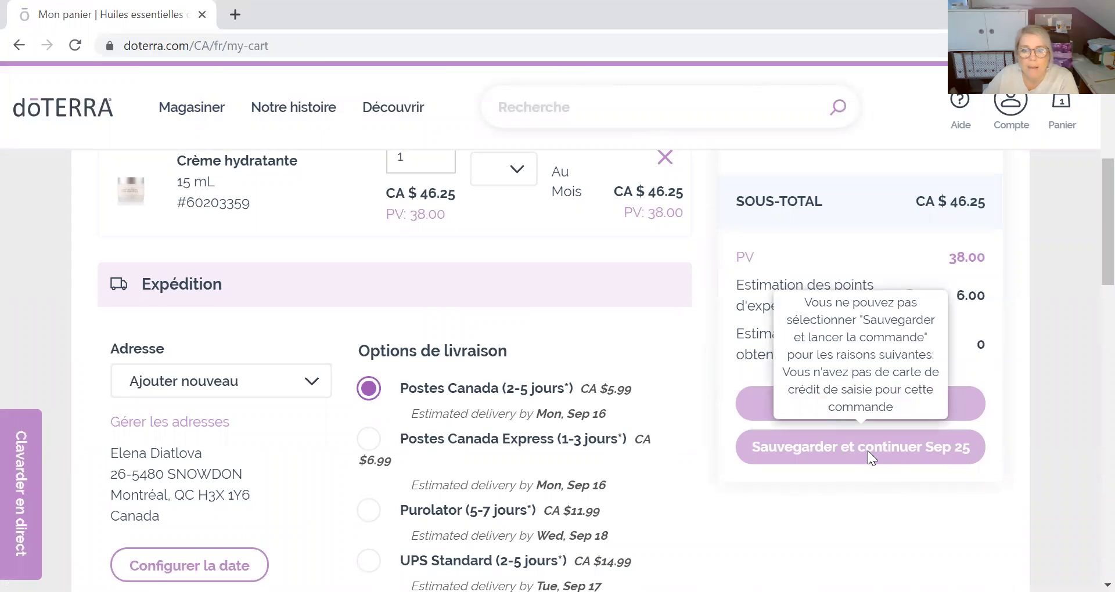
scroll(849, 473, "up", 6)
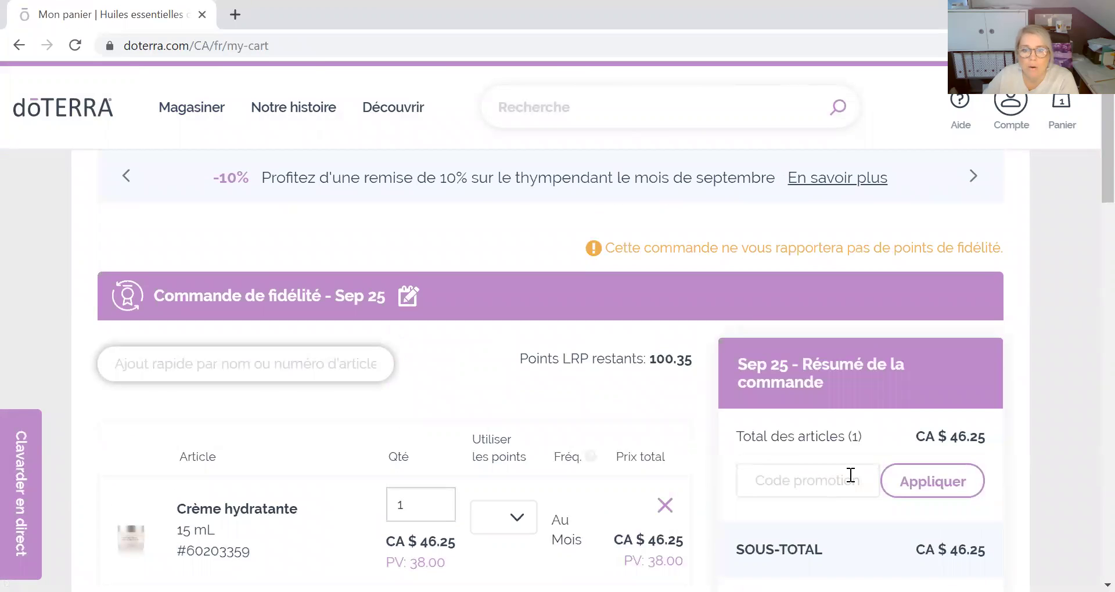
scroll(801, 360, "down", 6)
mouse_move(759, 459)
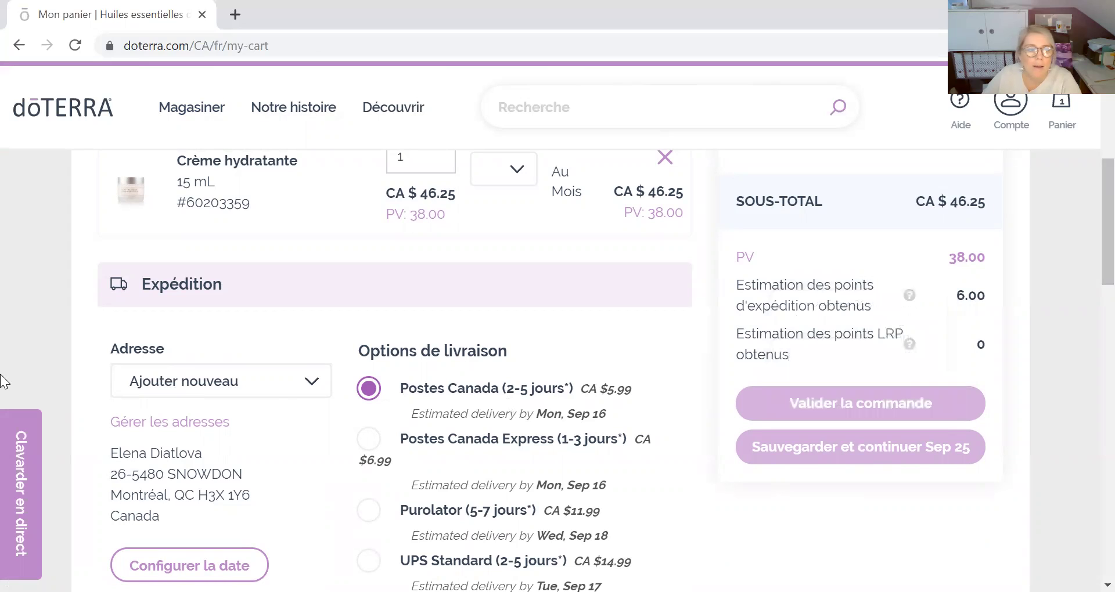
mouse_move(833, 458)
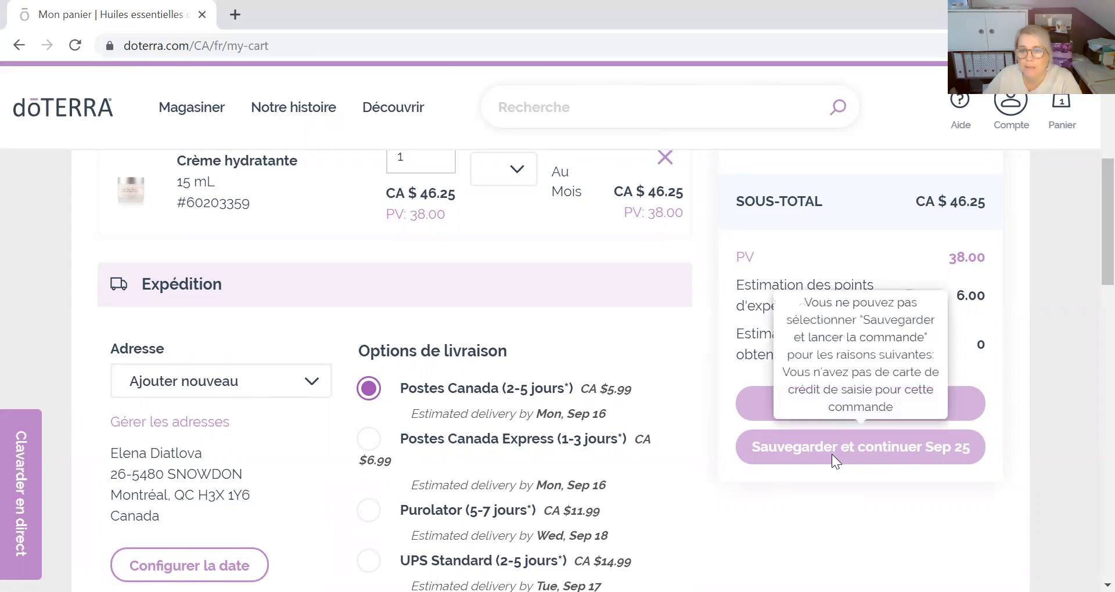
Step: View the payment methods available for the loyalty order and close the list without selecting one
scroll(272, 483, "down", 9)
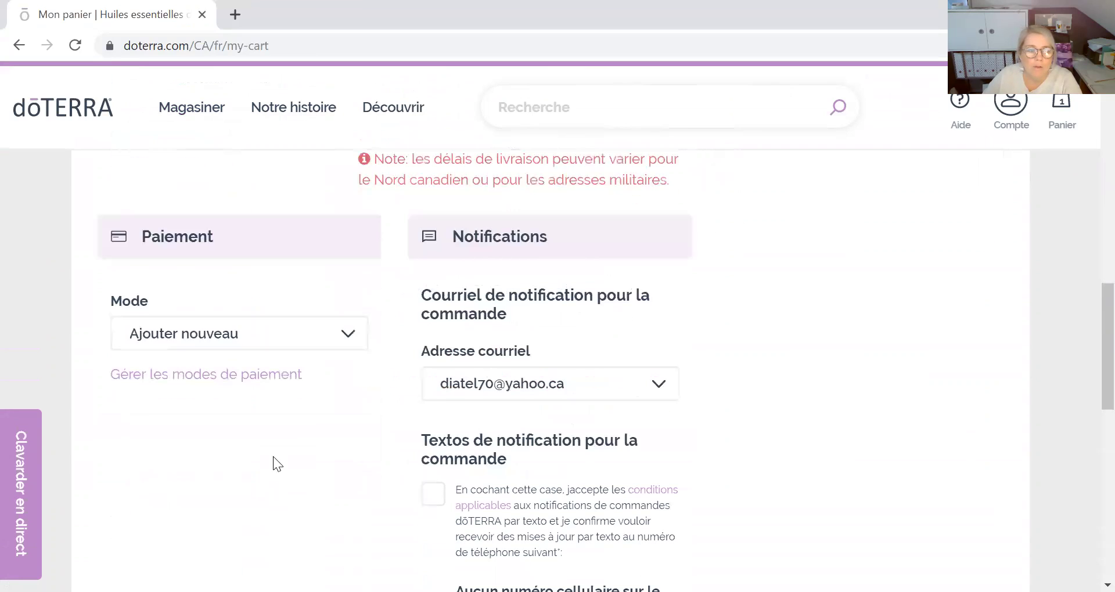
left_click(360, 337)
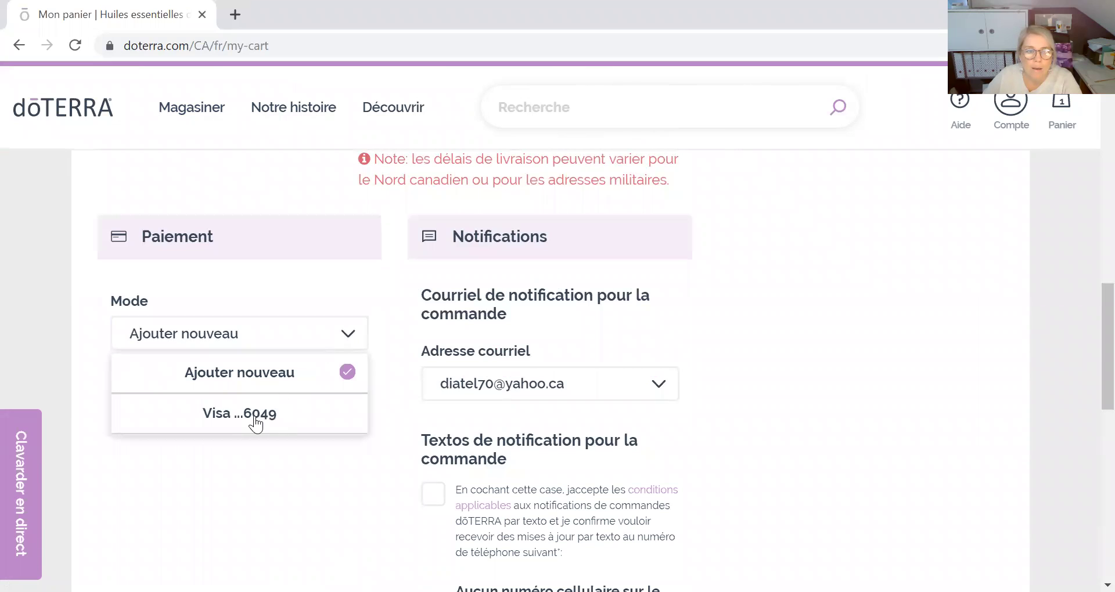
left_click(155, 515)
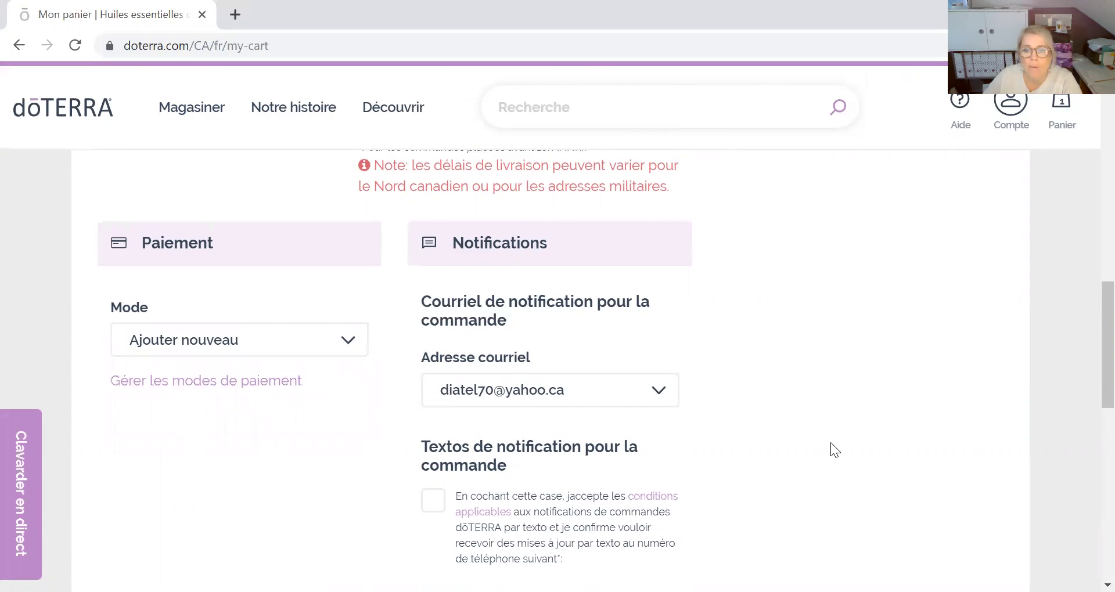
Step: Look over the loyalty order's delivery options, items and summary, and open the account menu
scroll(830, 443, "up", 10)
scroll(229, 436, "down", 8)
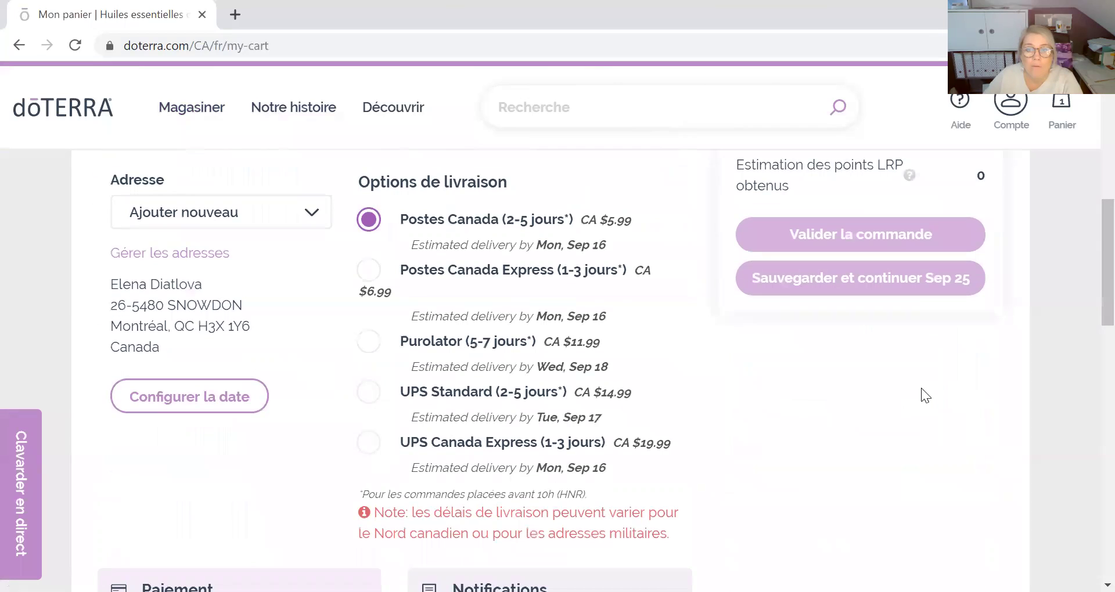
scroll(921, 390, "up", 5)
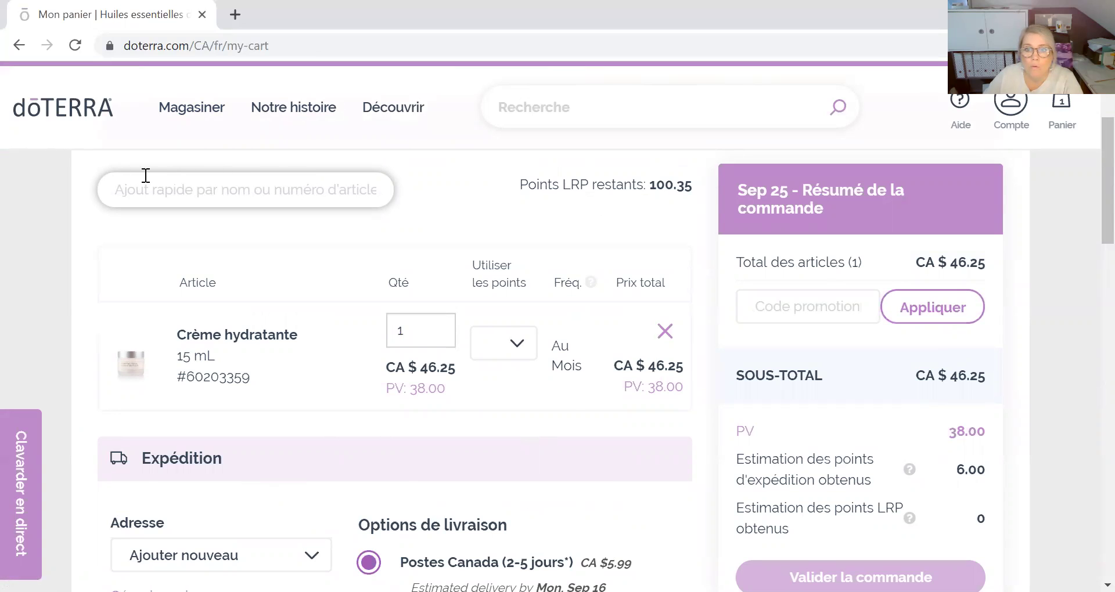
scroll(320, 220, "up", 5)
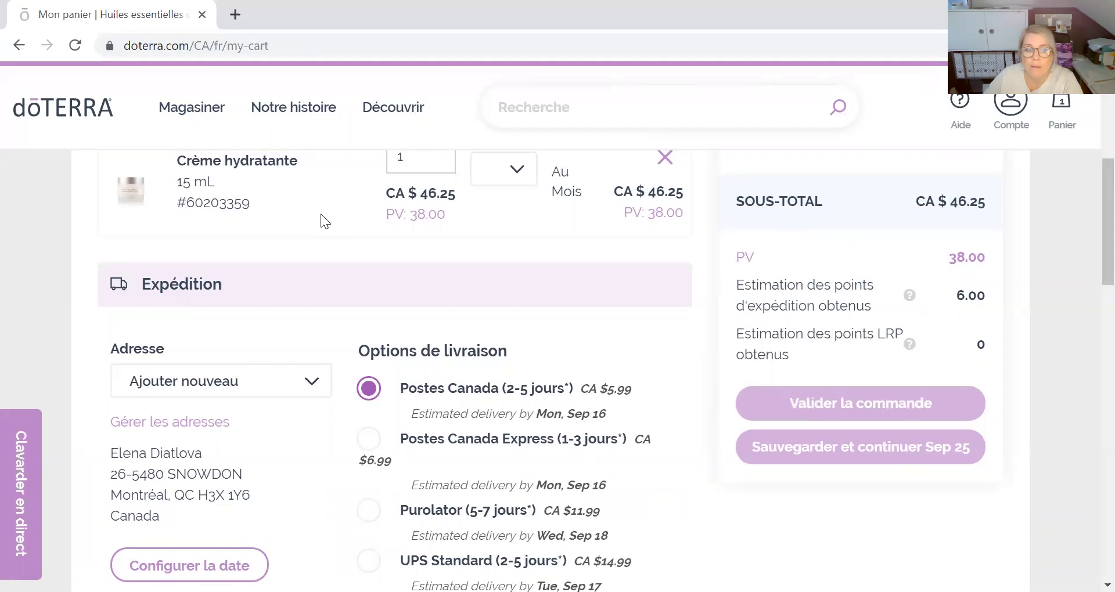
scroll(1007, 107, "up", 6)
left_click(991, 116)
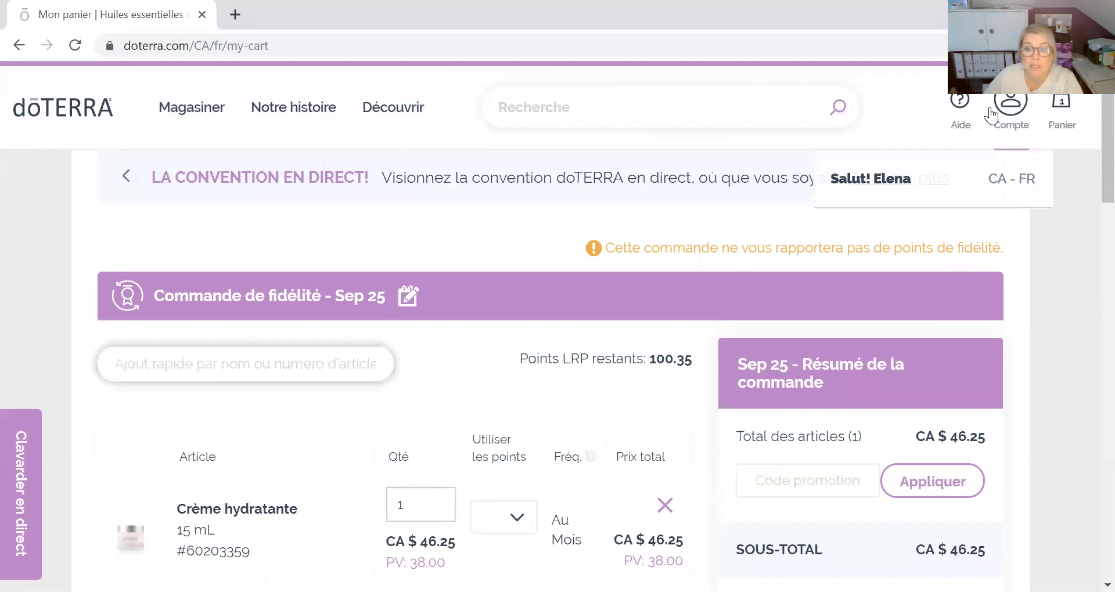